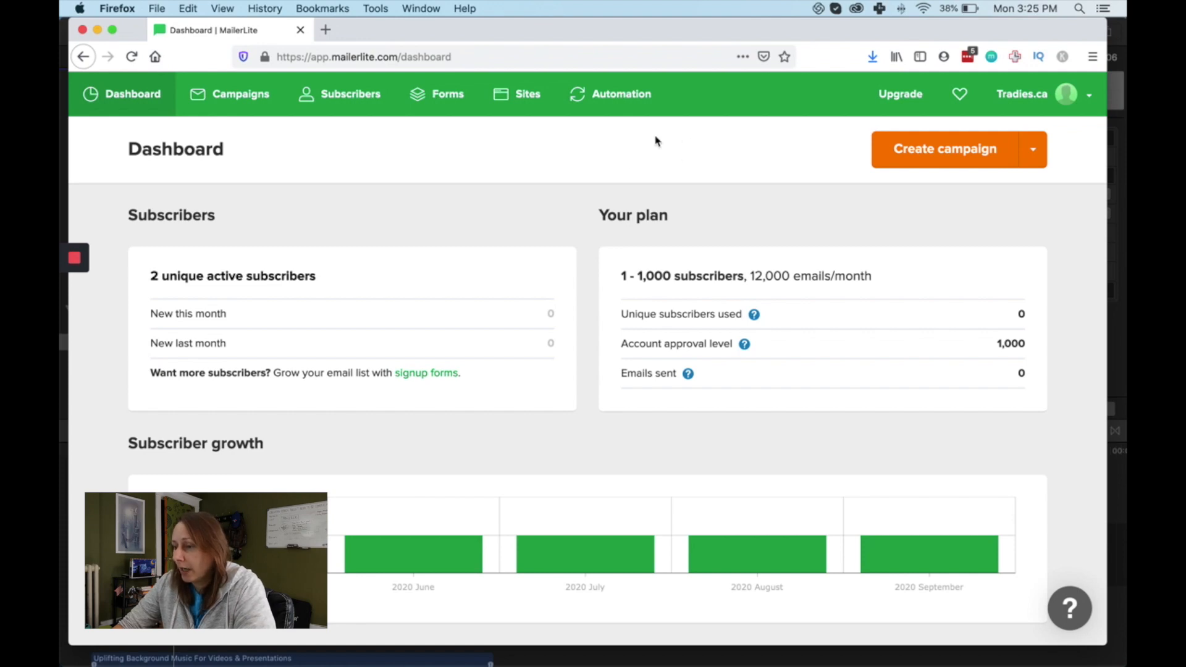
# Create a new automation workflow named "5 Things free guide".
pyautogui.click(622, 101)
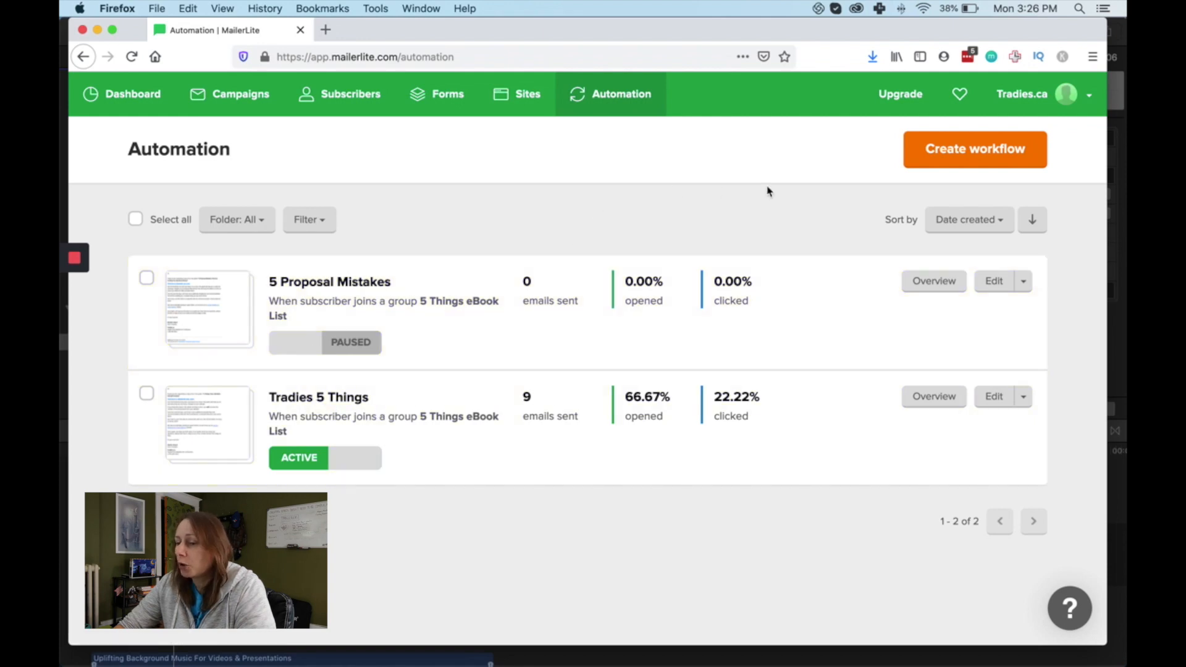
pyautogui.click(987, 150)
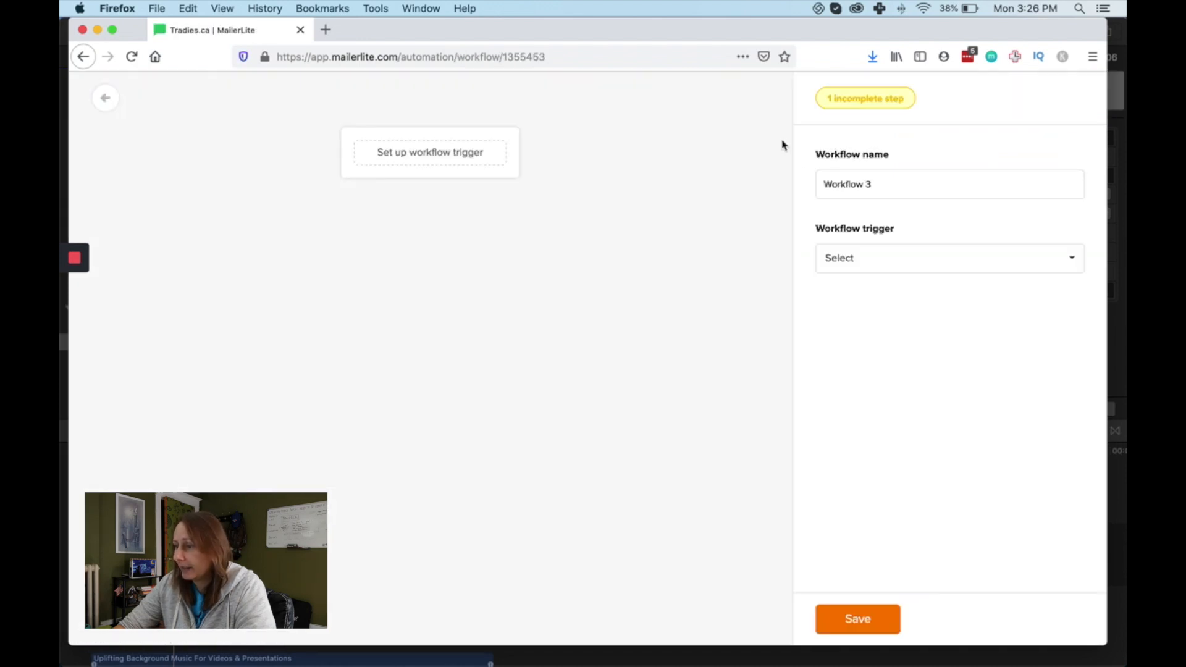
pyautogui.moveTo(895, 183); pyautogui.dragTo(765, 194)
pyautogui.write('5')
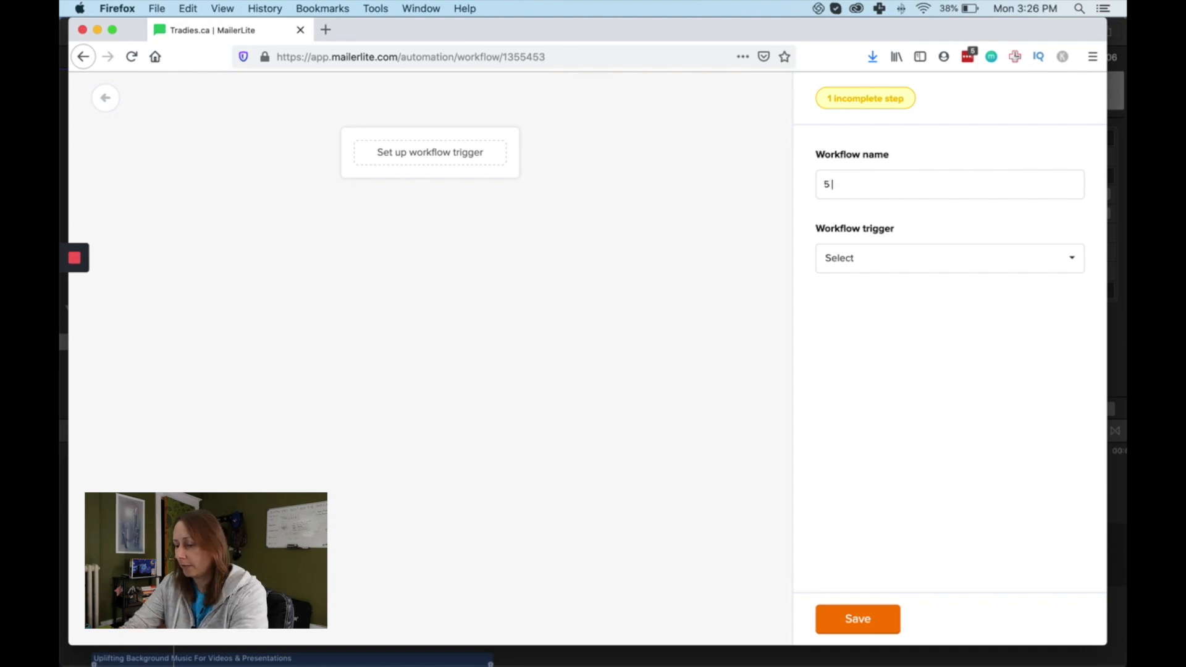
pyautogui.write(' Things free guide')
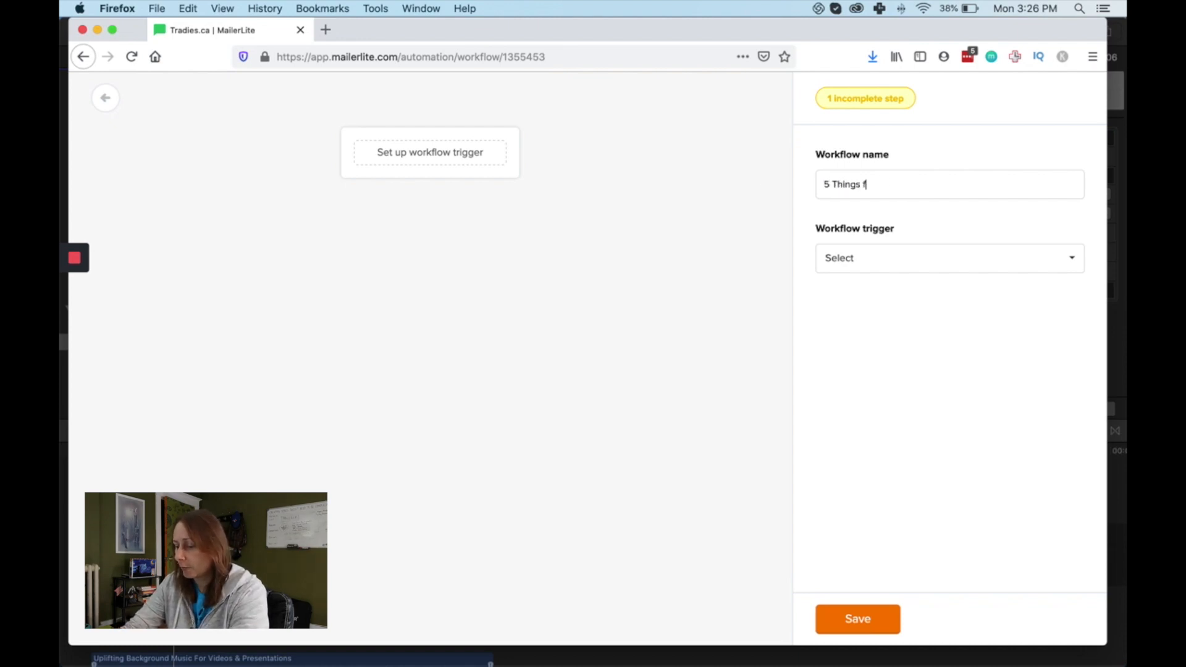
# Set the workflow trigger to "When subscriber joins a group" with the subscriber group "5 Things eBook List".
pyautogui.click(901, 268)
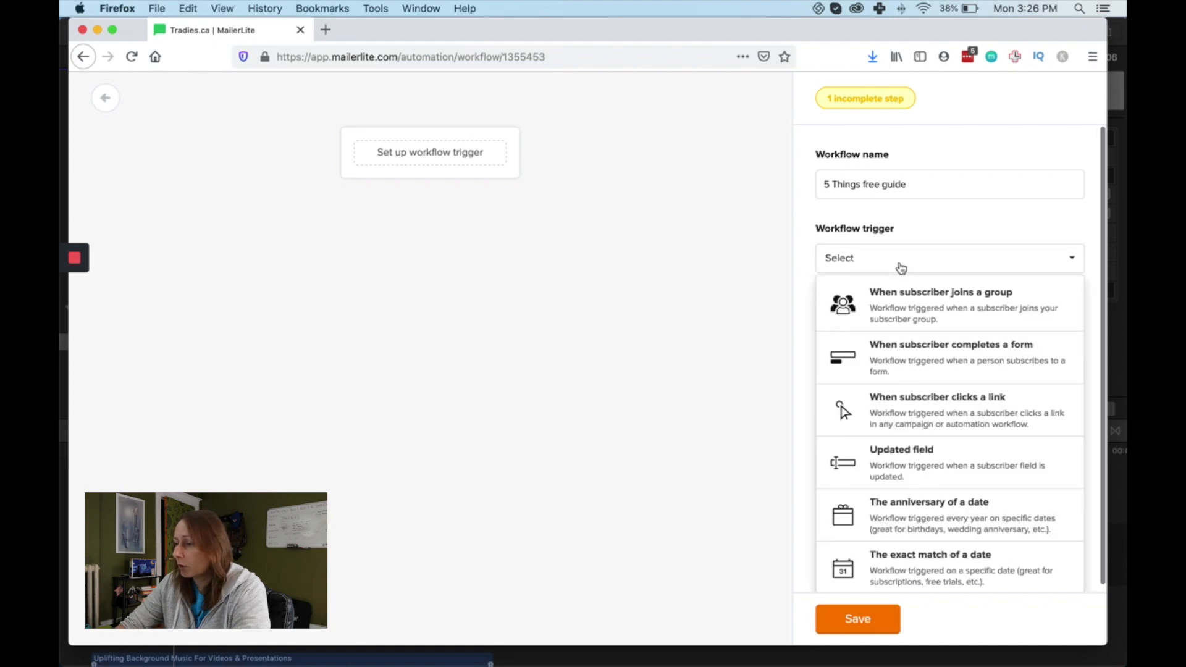
pyautogui.click(902, 302)
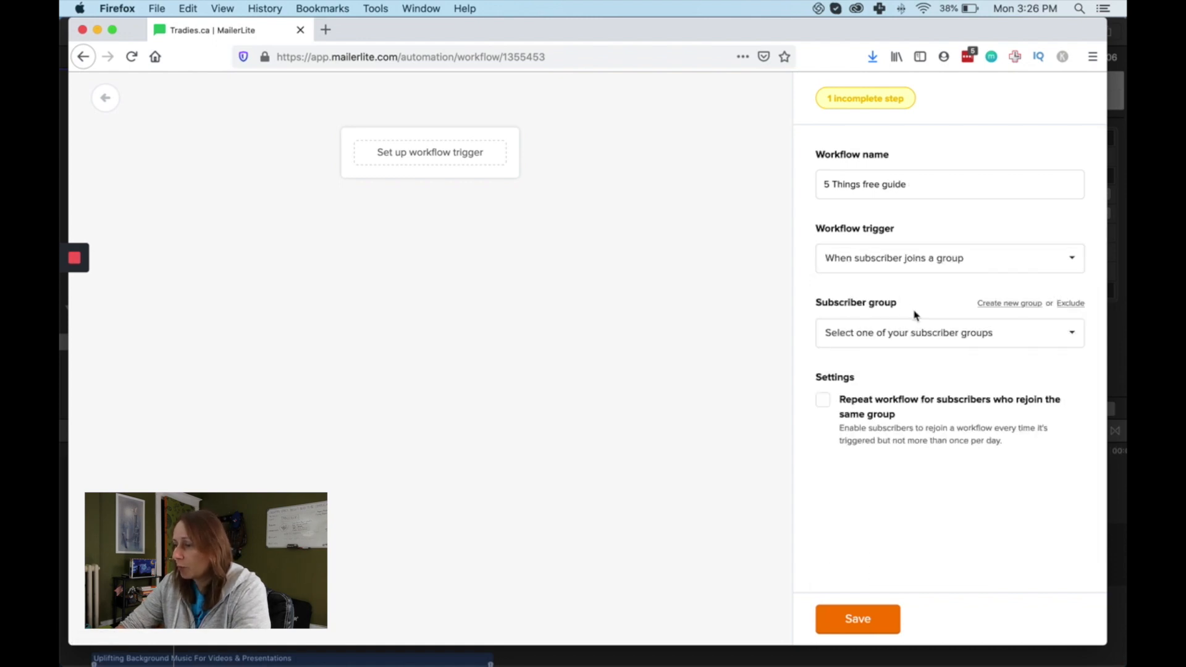
pyautogui.click(891, 335)
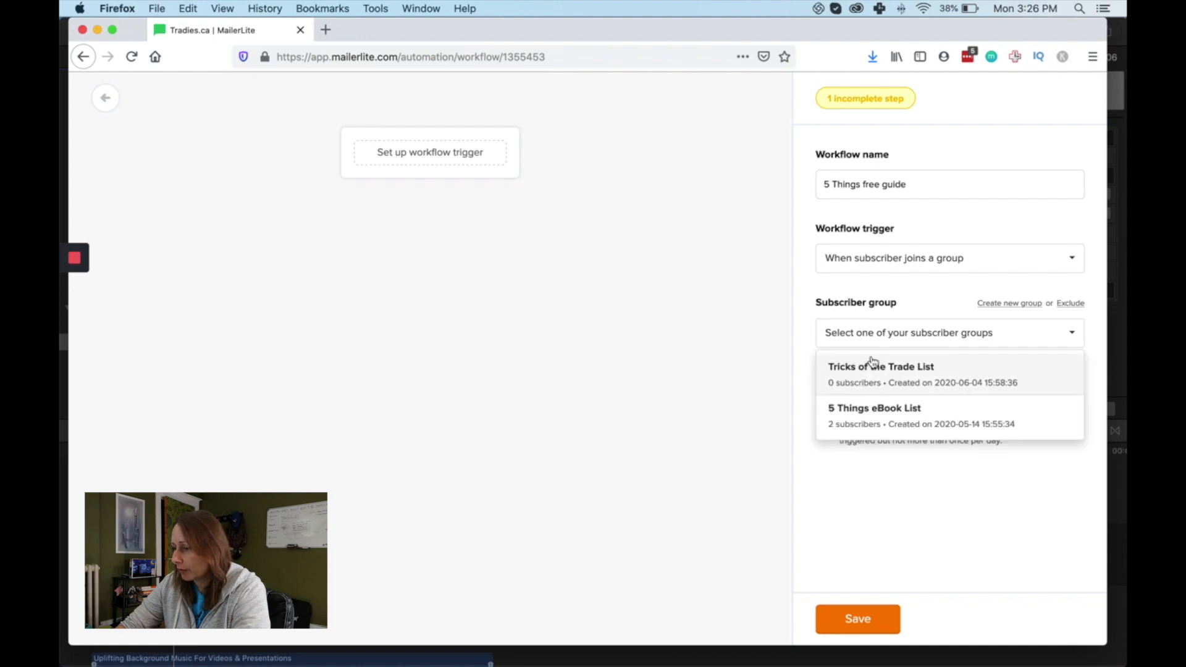
pyautogui.click(907, 424)
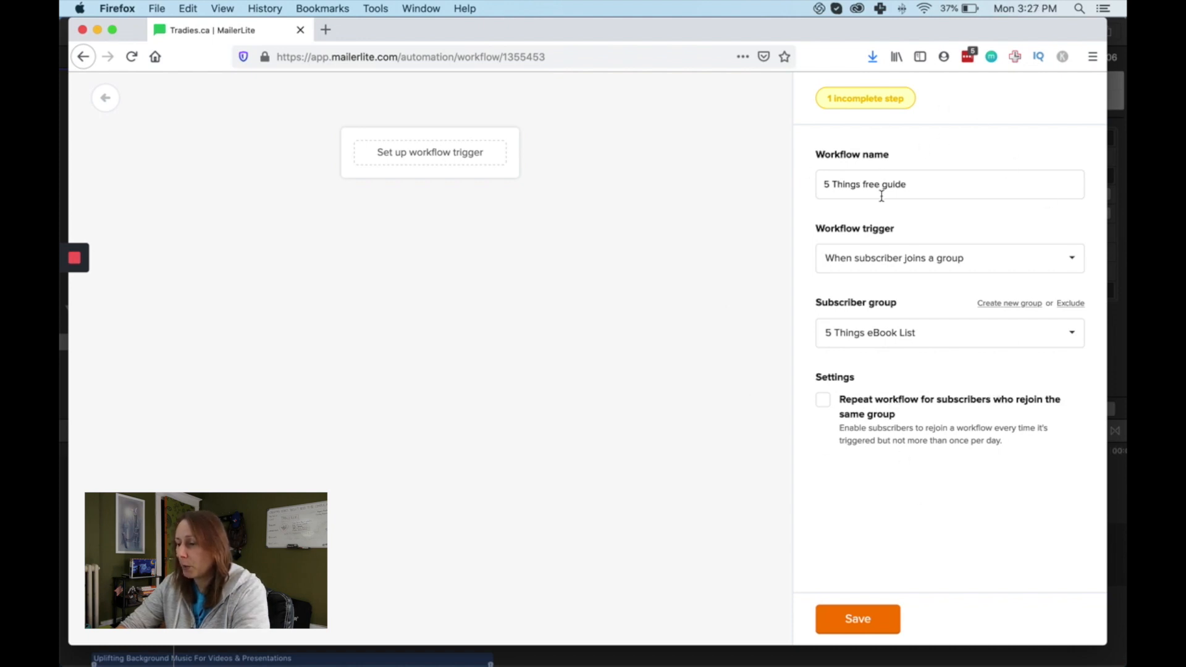
# Open tradies.ca alongside the workflow and examine the signup form behind its free PDF guide offer, returning to the workflow.
pyautogui.click(326, 30)
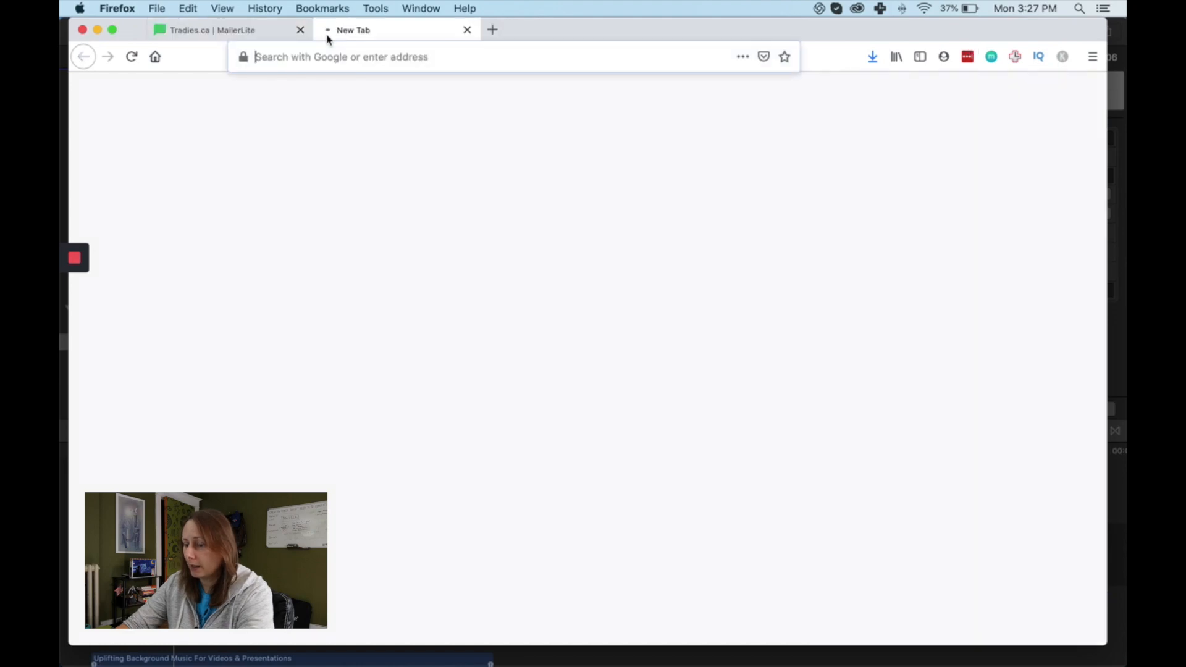
pyautogui.write('tradies.ca/')
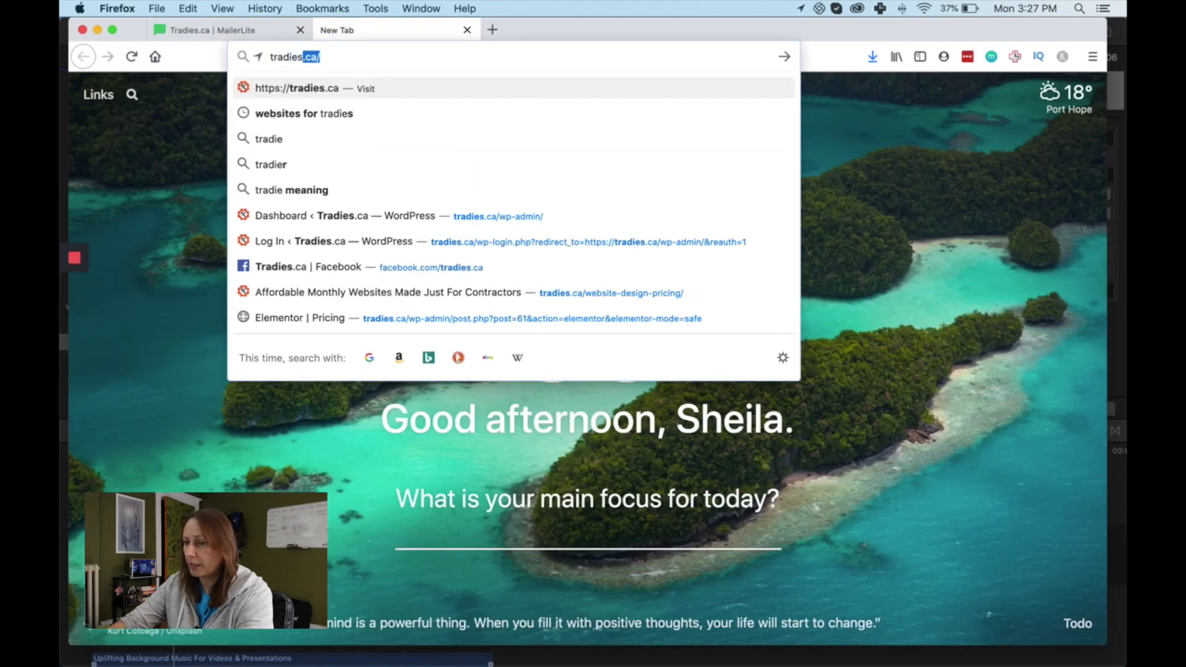
pyautogui.press('Return')
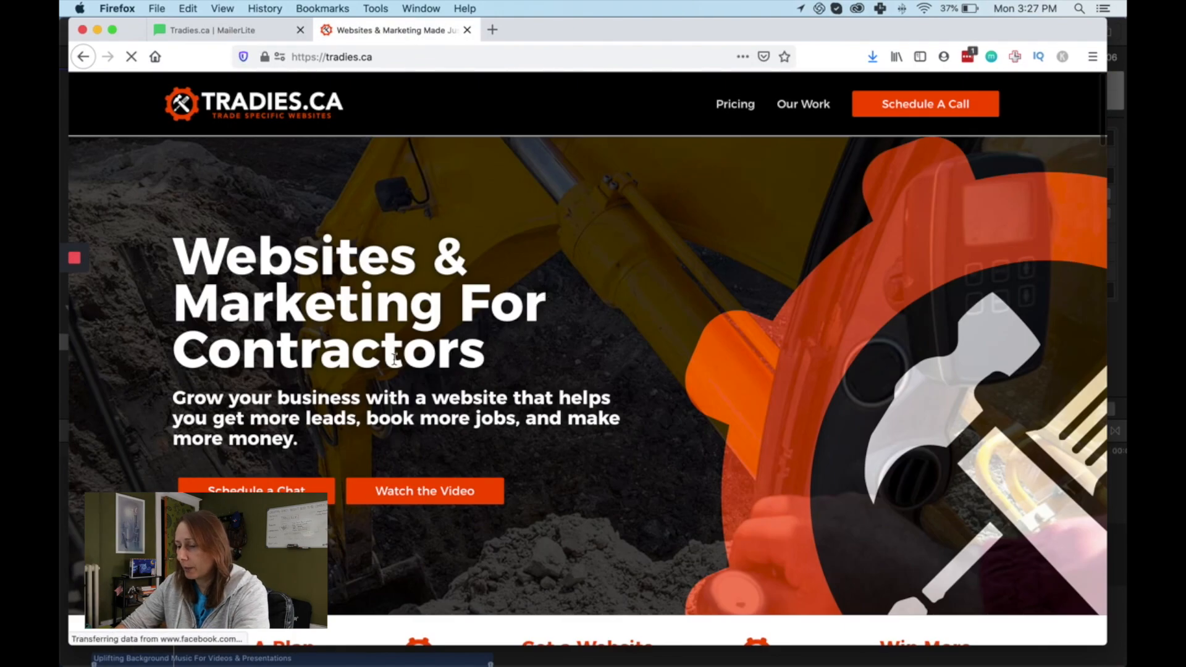
pyautogui.scroll(-15, 396, 402)
pyautogui.scroll(-20, 393, 419)
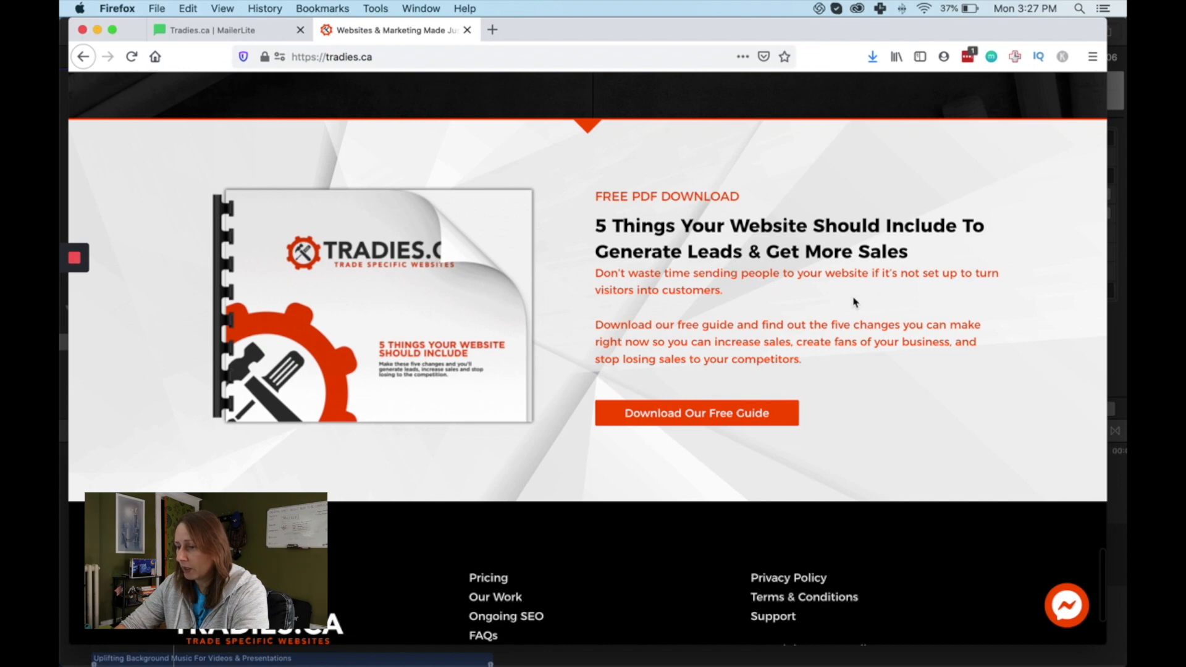
pyautogui.click(671, 412)
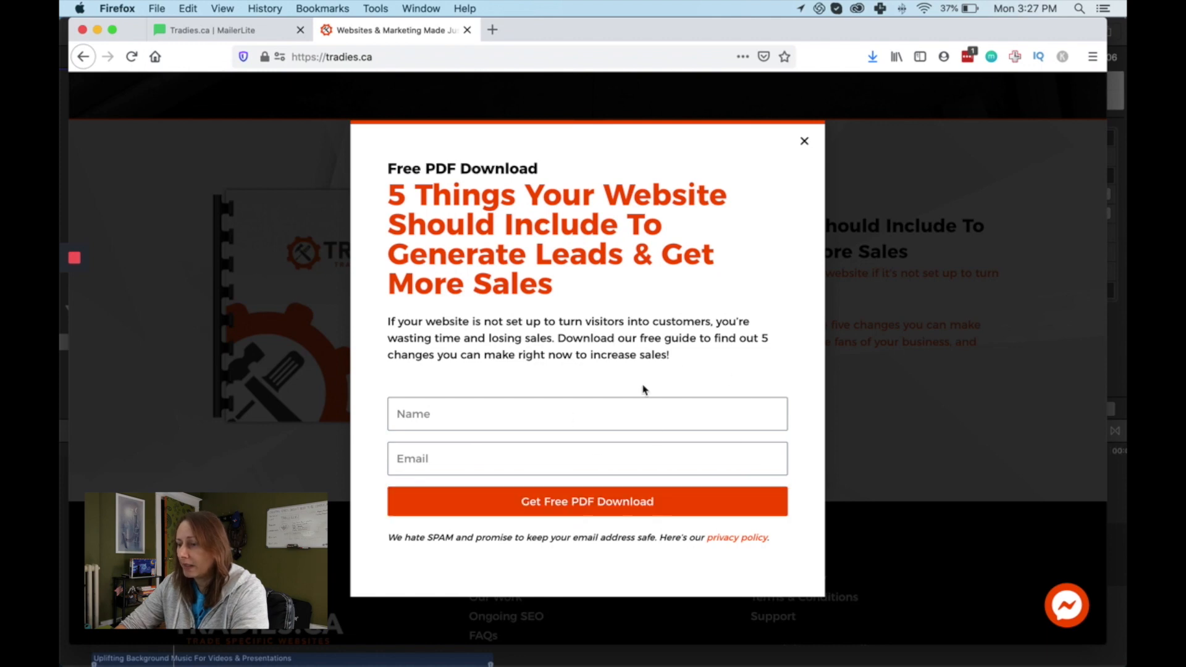
pyautogui.click(237, 31)
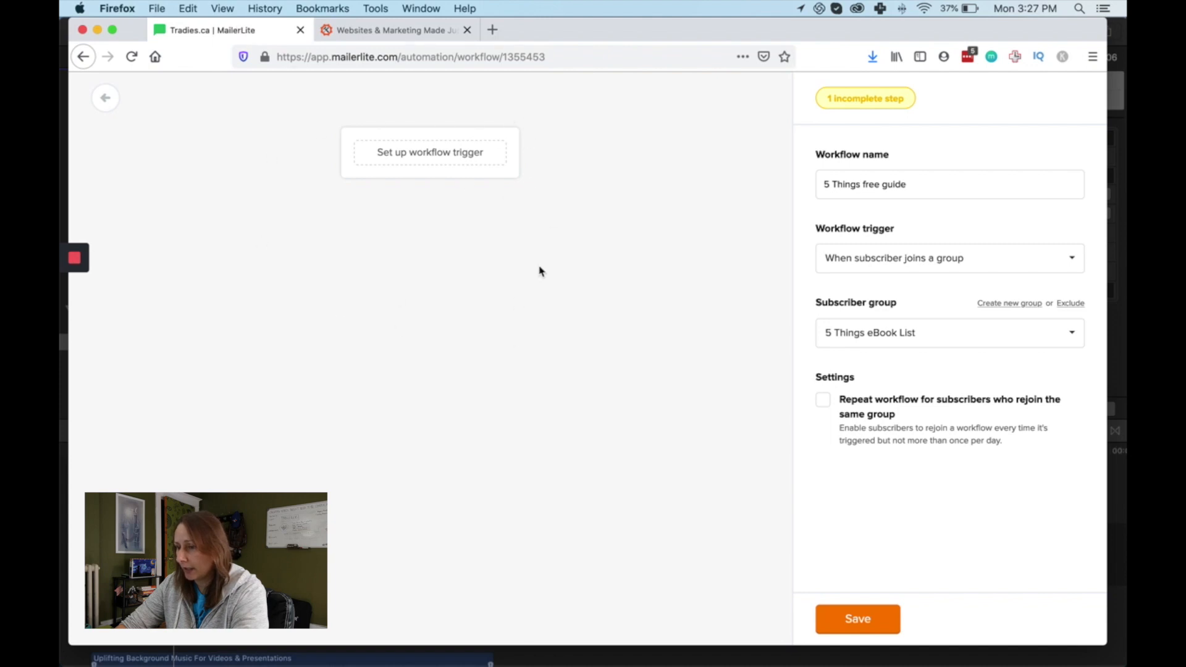
pyautogui.click(394, 36)
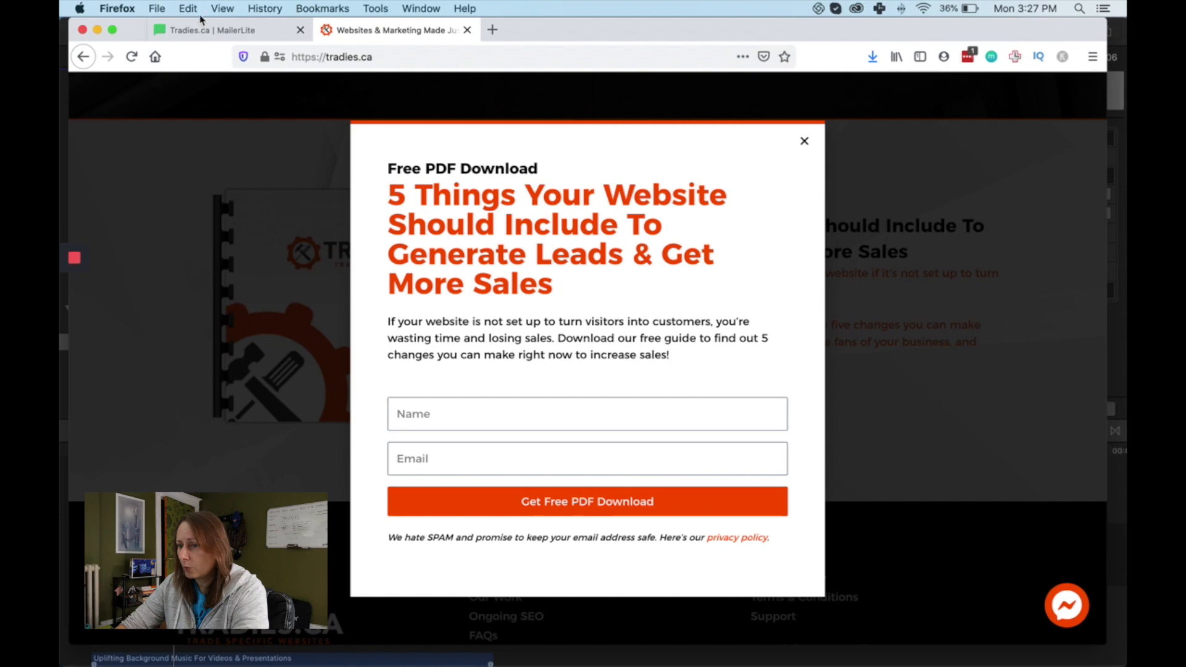
pyautogui.click(209, 31)
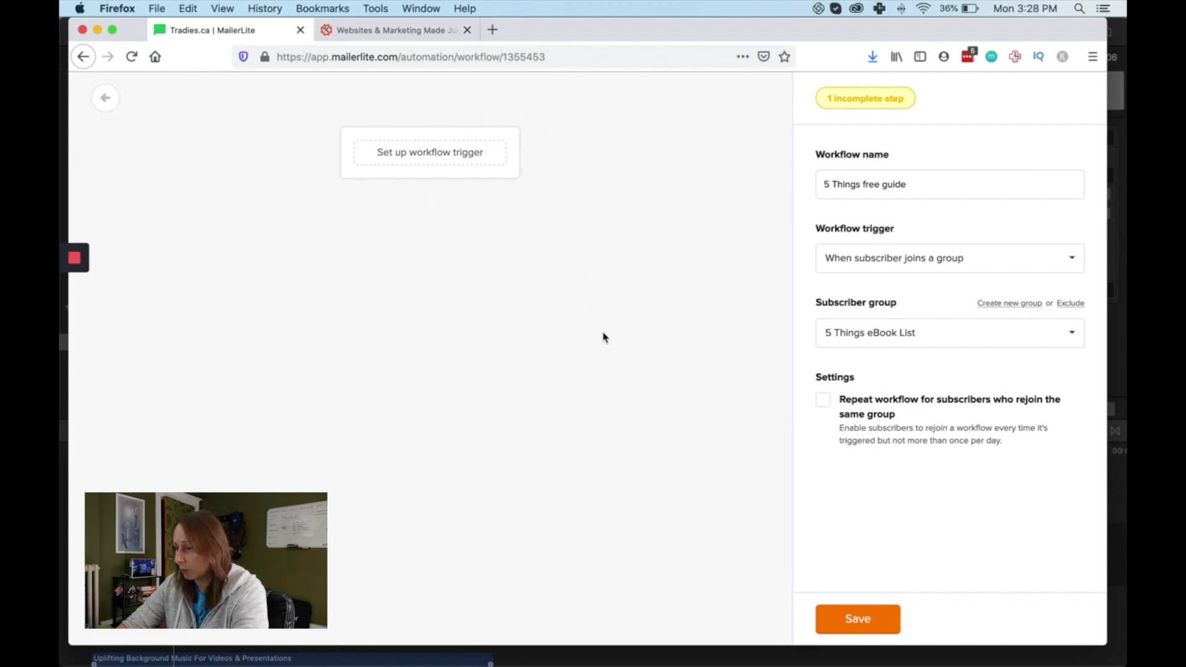
# Save the workflow trigger and add a delay of 5 minutes as the first step after it.
pyautogui.click(865, 617)
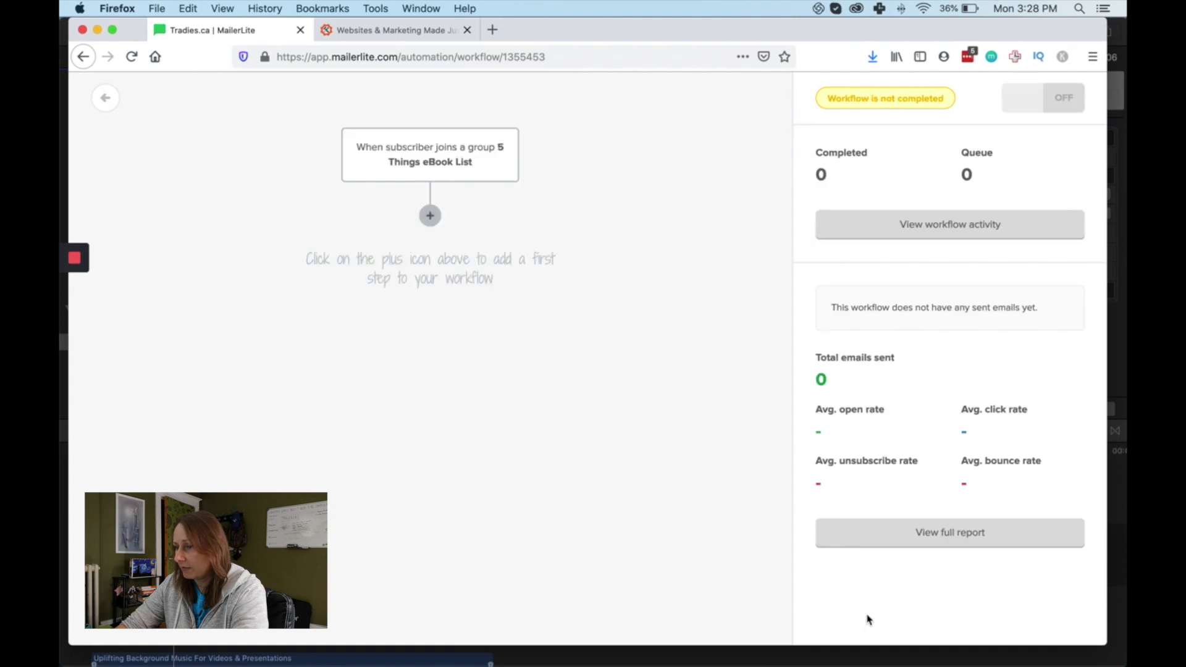
pyautogui.click(429, 216)
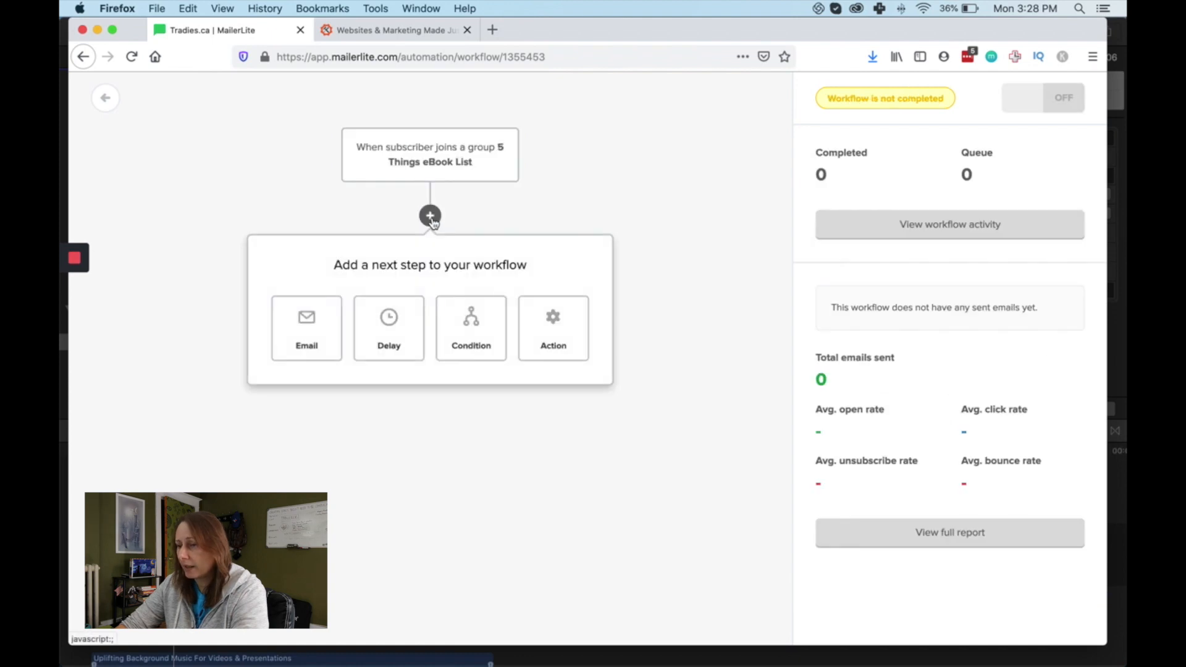
pyautogui.click(395, 338)
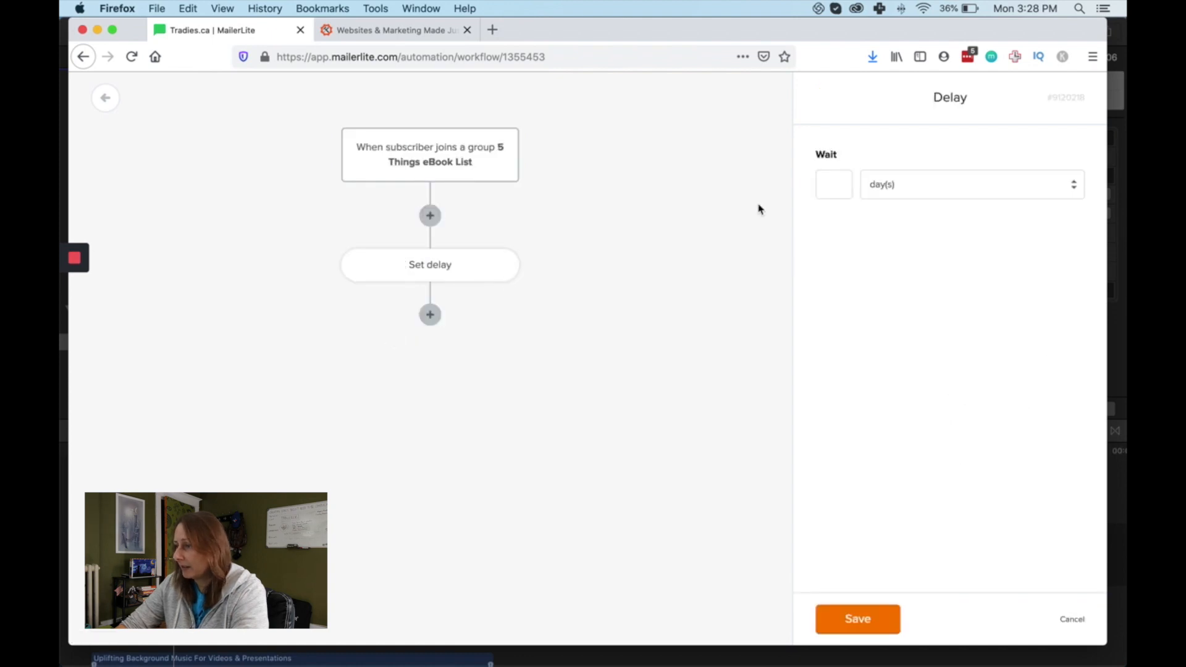
pyautogui.click(908, 194)
pyautogui.click(908, 154)
pyautogui.click(843, 184)
pyautogui.write('5')
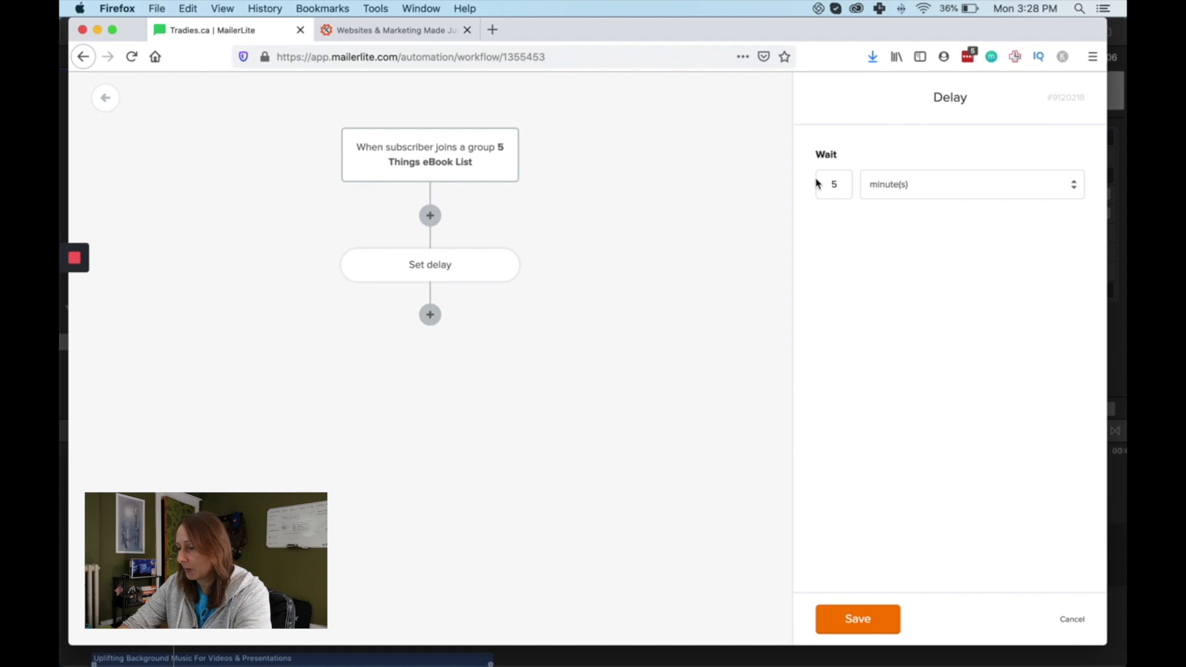
pyautogui.click(854, 622)
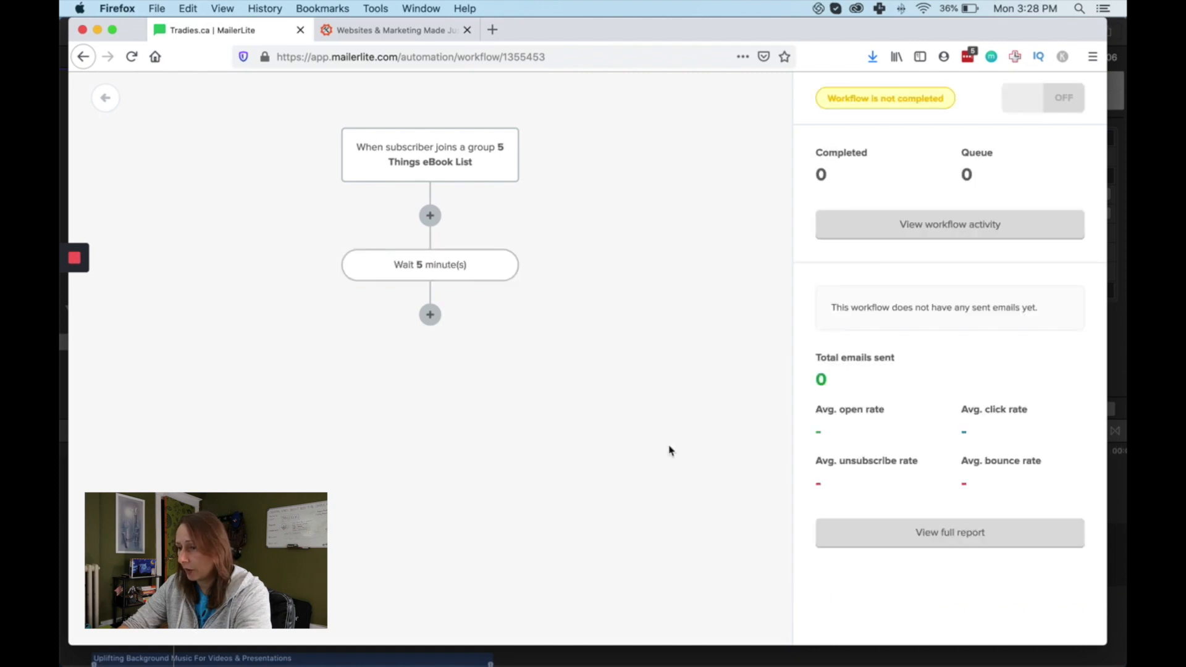
# Add an email after the delay with subject "Here is your Free eBook Download from Tradies.ca" and Google Analytics link tracking enabled, and save it.
pyautogui.click(431, 320)
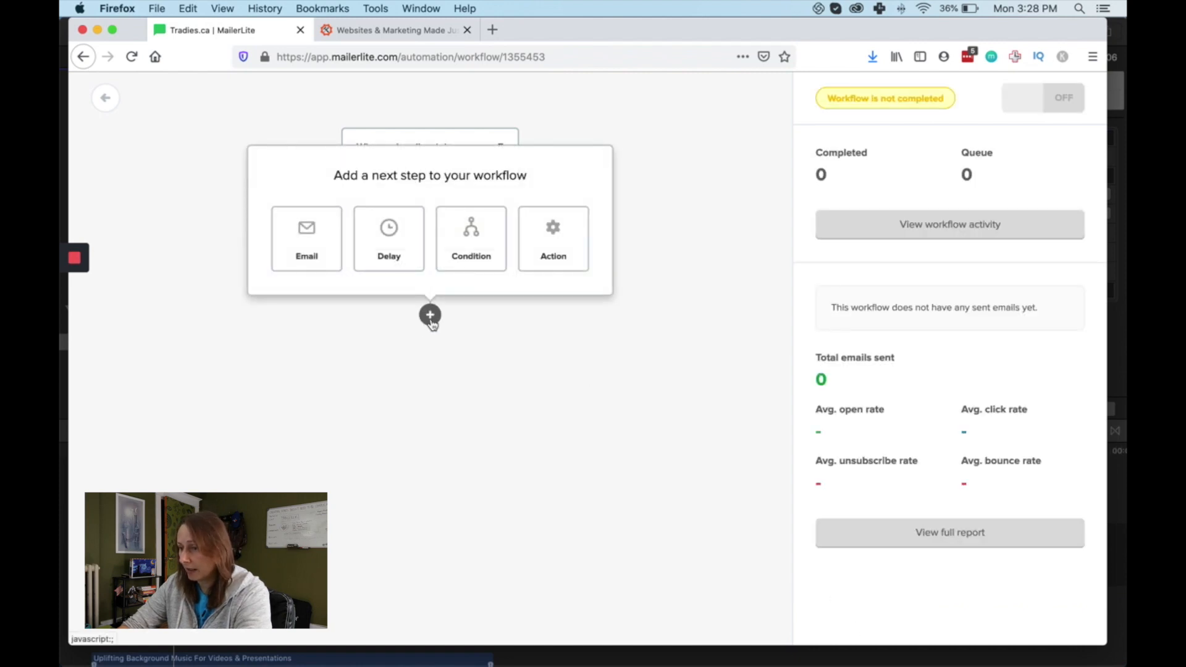
pyautogui.click(303, 251)
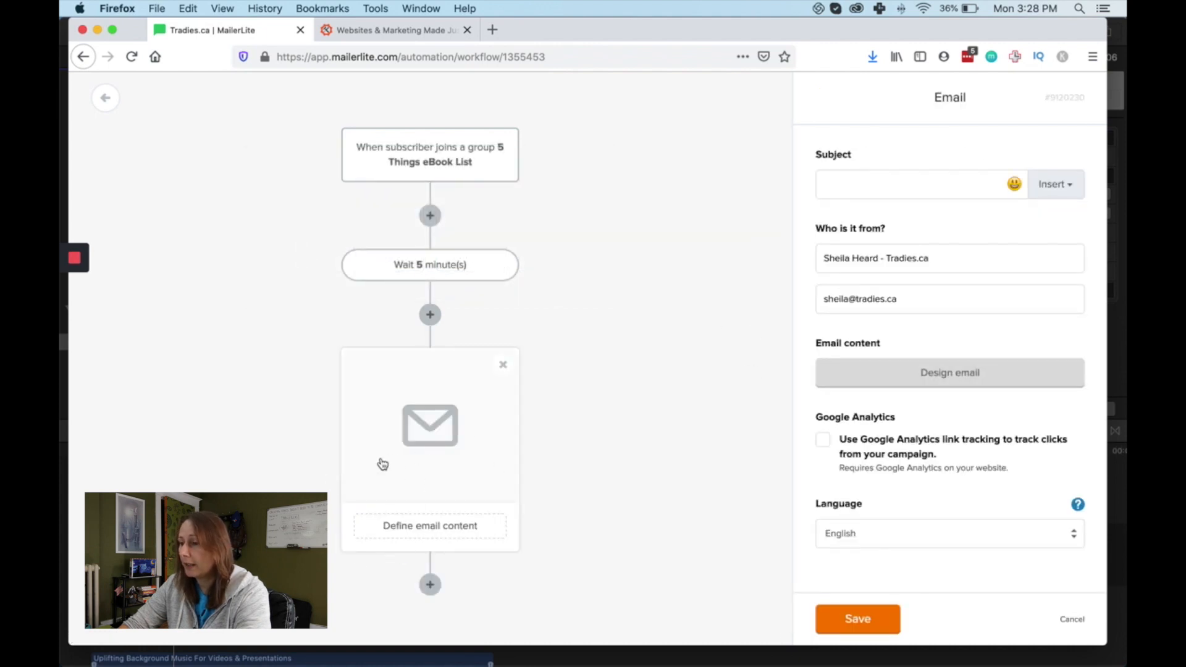
pyautogui.click(910, 183)
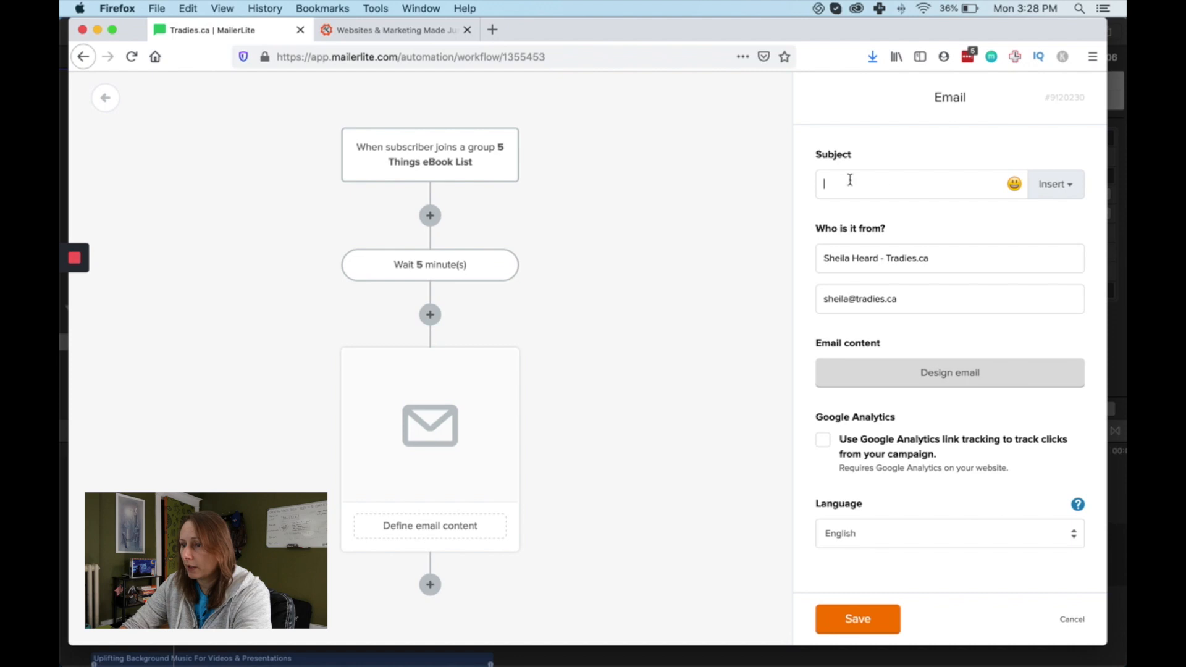
pyautogui.click(420, 31)
pyautogui.hotkey('ctrl', 'Tab')
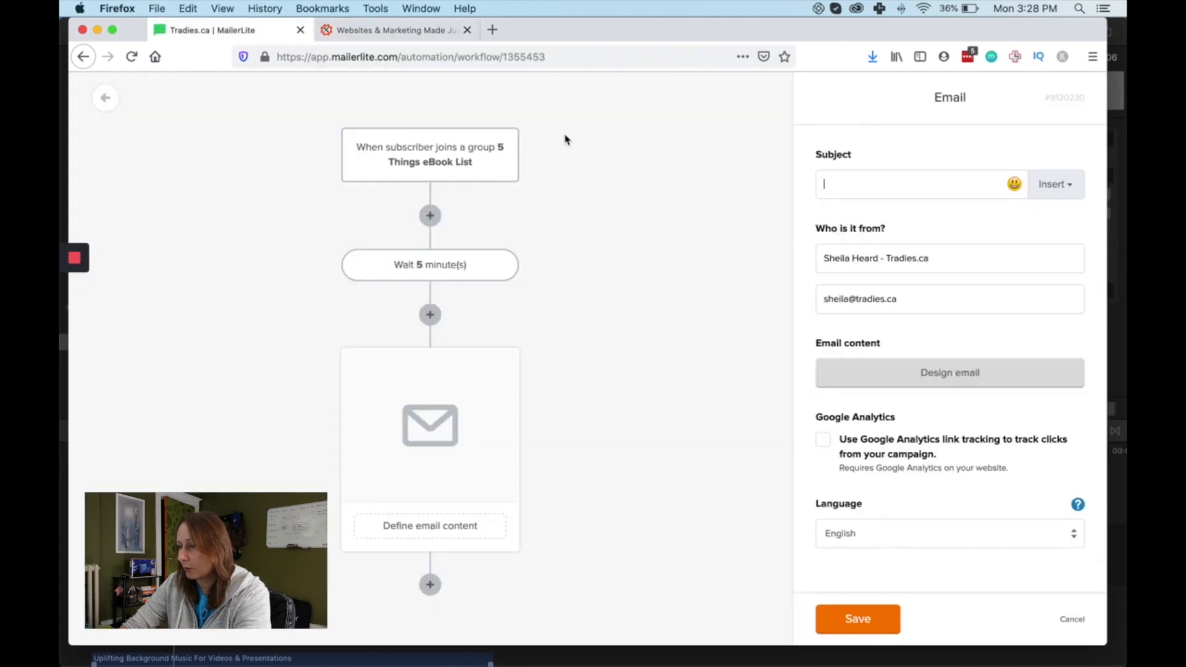
pyautogui.write('Here')
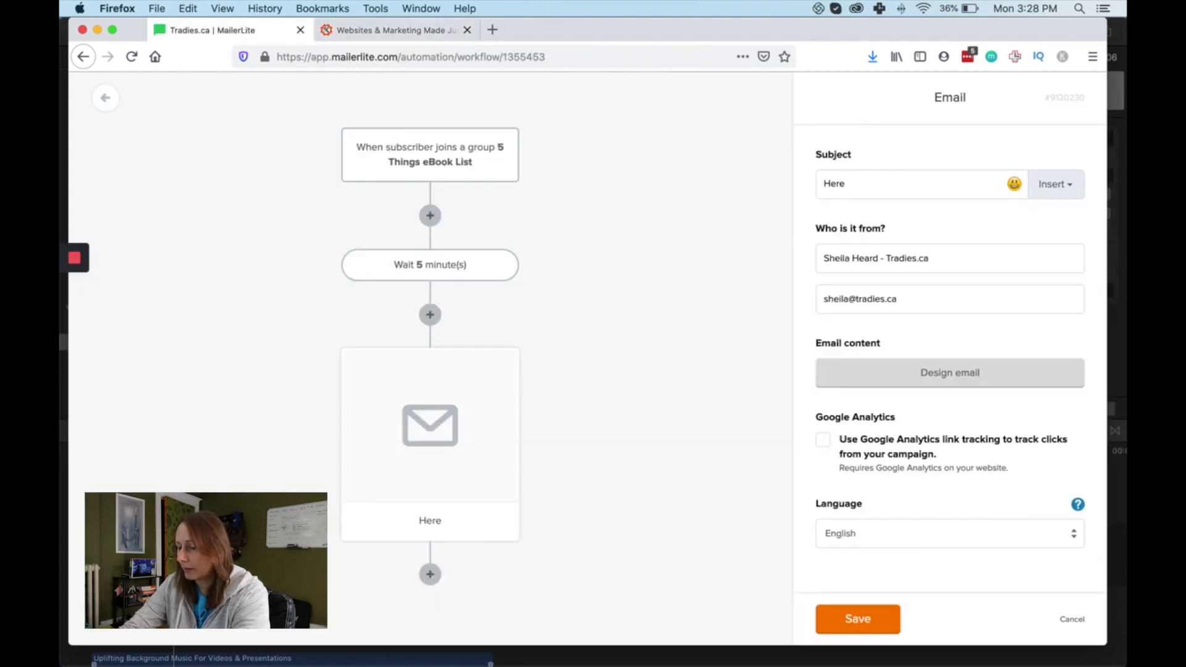
pyautogui.write(' is your fr')
pyautogui.press('BackSpace')
pyautogui.press('BackSpace')
pyautogui.write('Free eBook ')
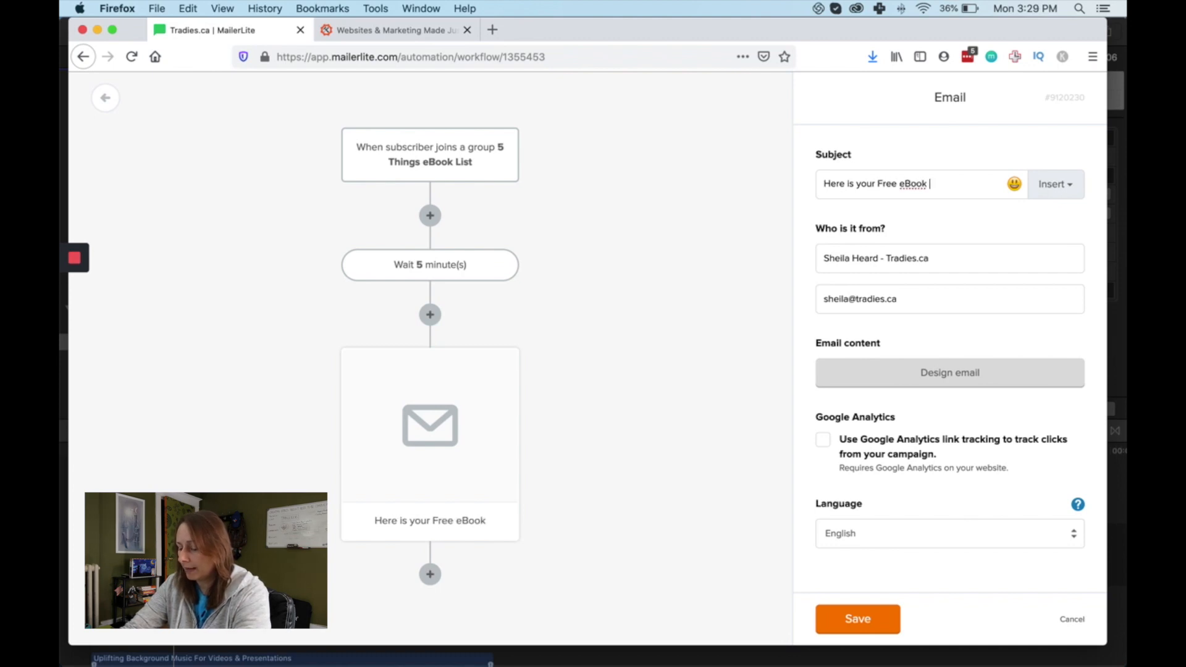
pyautogui.write('Download')
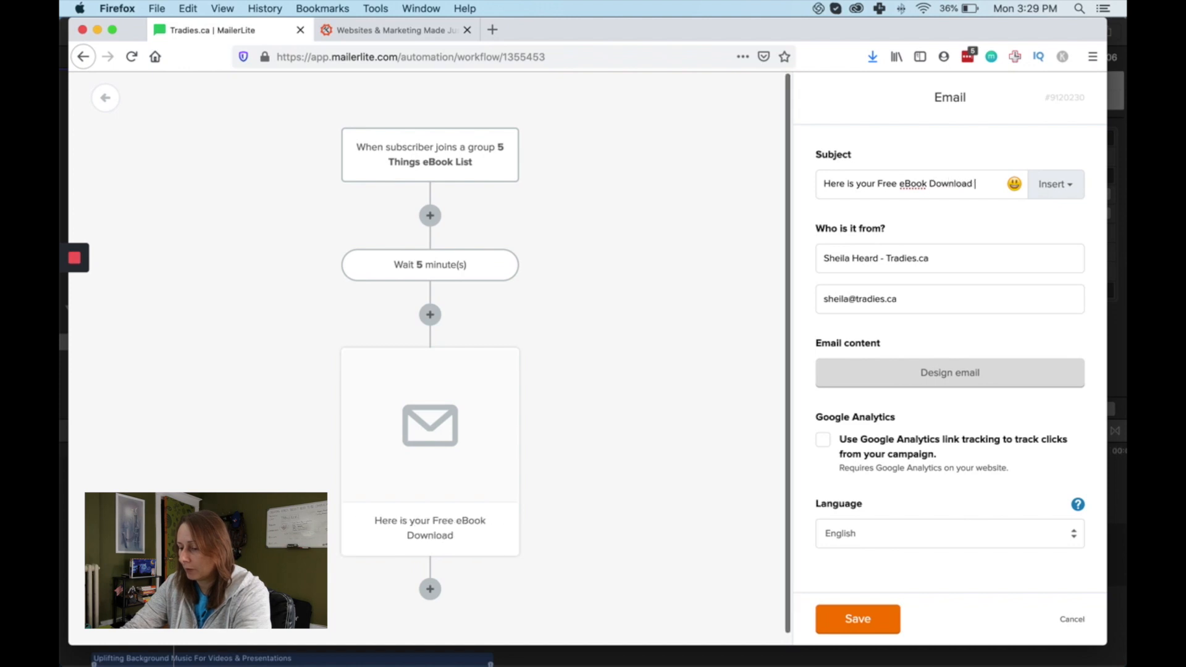
pyautogui.write(' from Tradies.ca')
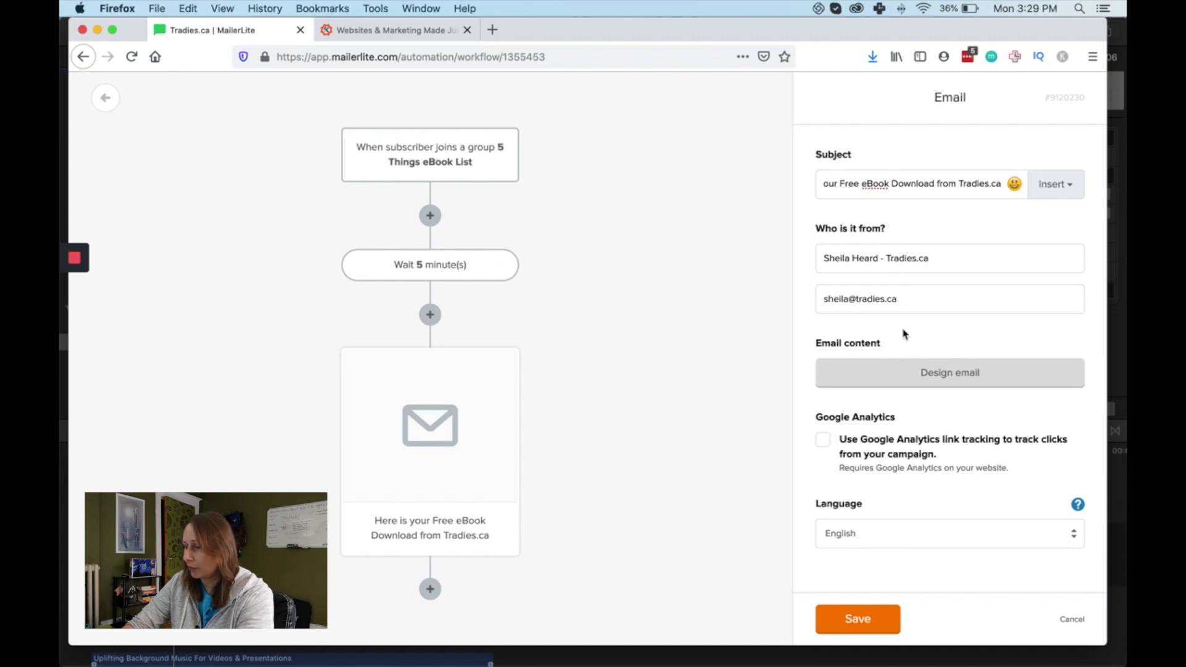
pyautogui.click(823, 443)
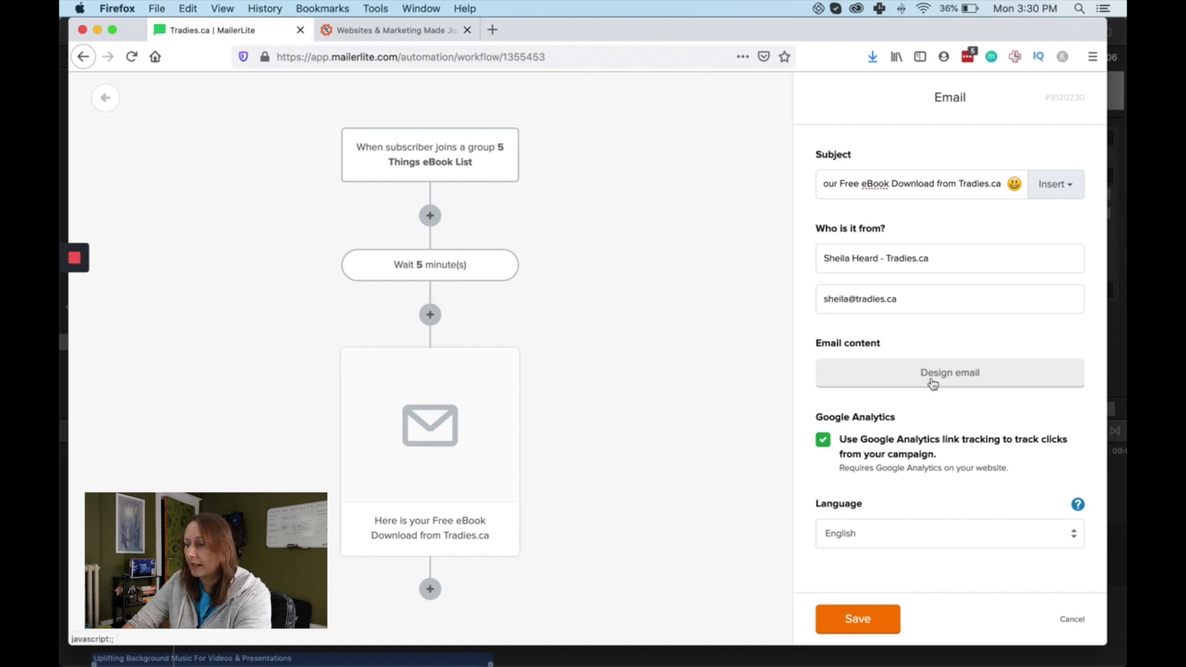
pyautogui.click(872, 622)
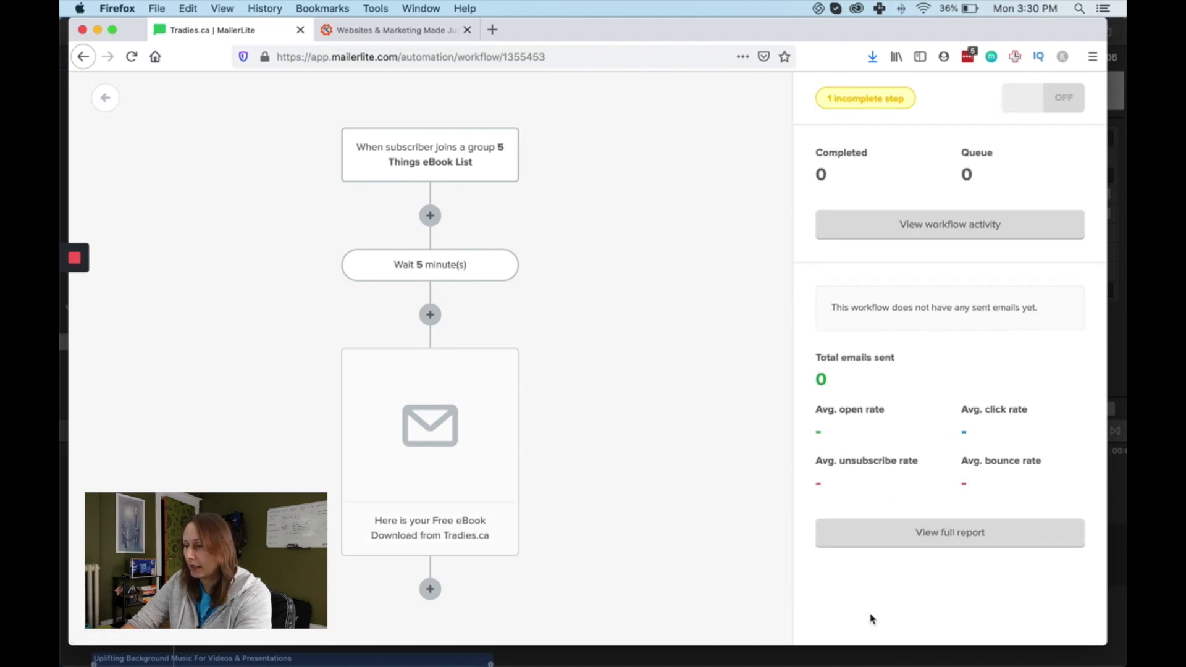
# Start designing the content of the workflow's email in the new Rich-text editor.
pyautogui.click(445, 397)
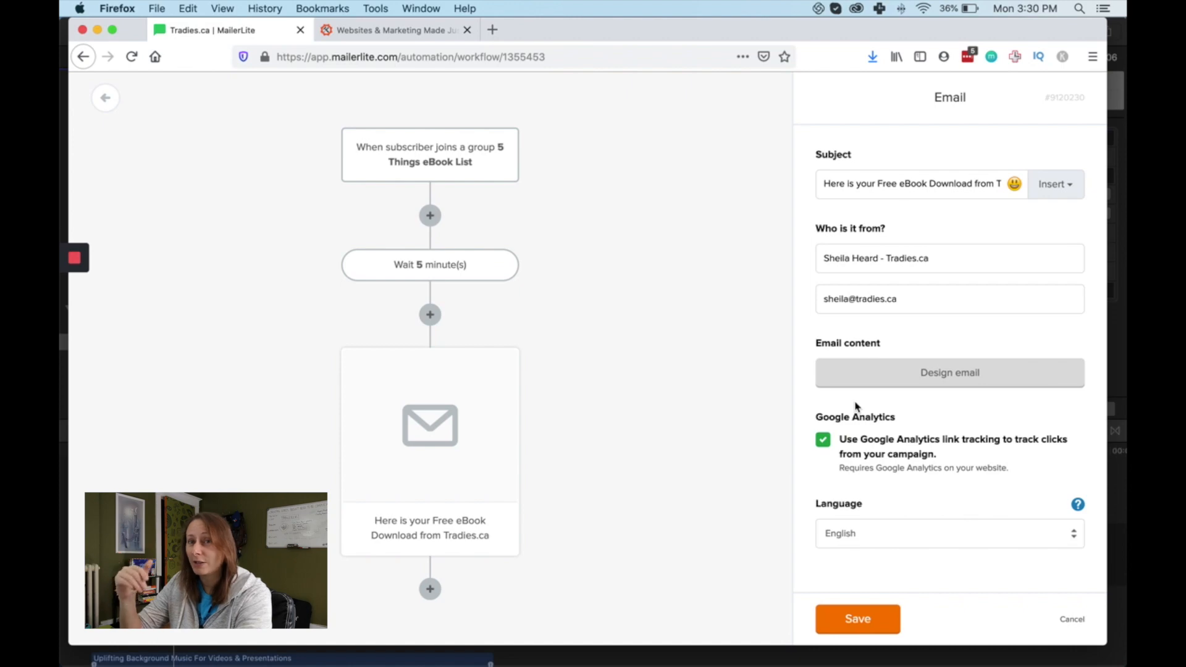
pyautogui.click(857, 373)
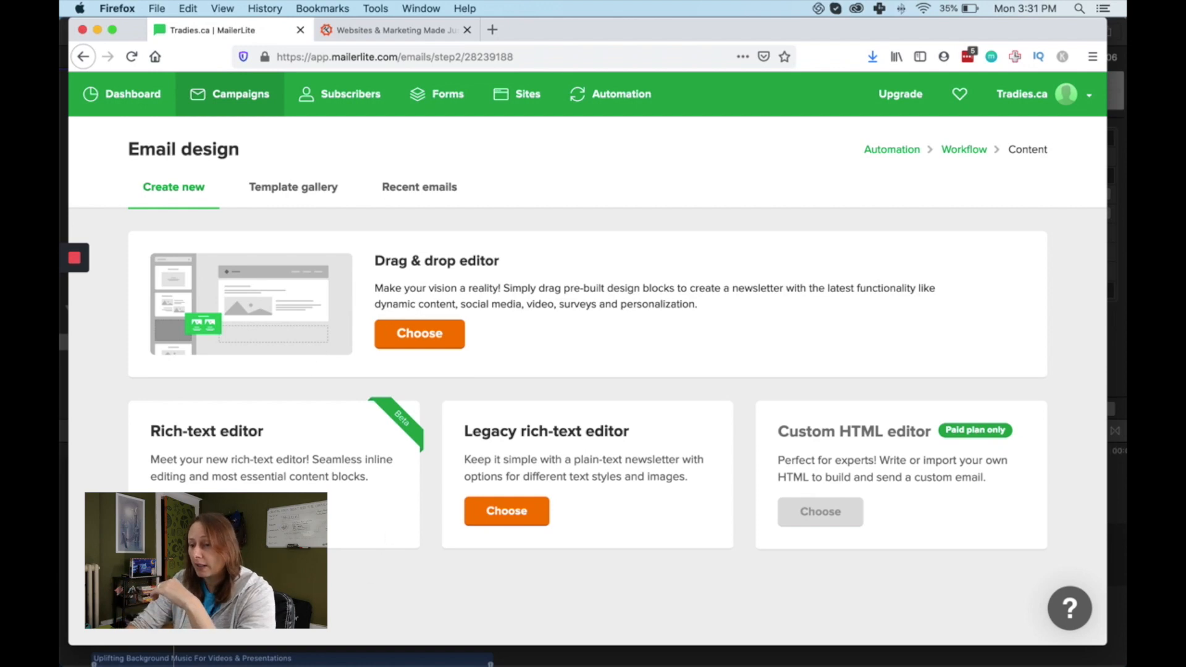
pyautogui.click(193, 511)
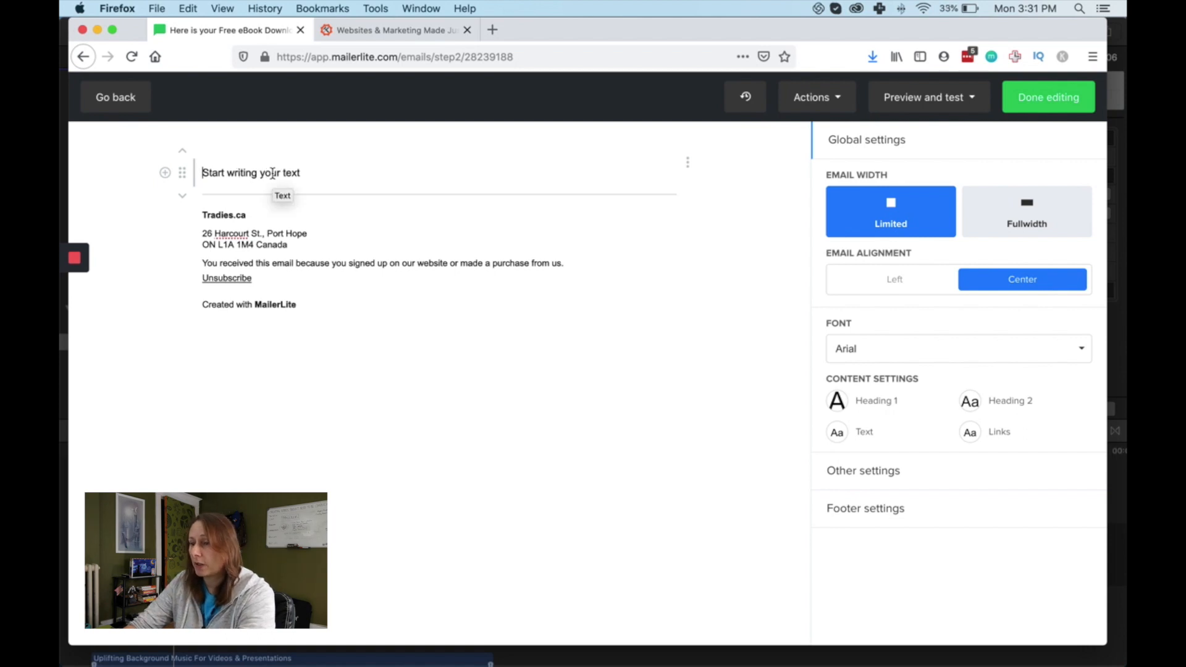
# Write "Hi" and "Thank you for requesting our Free Guide", followed in quotes by the guide's full title copied from its signup form on tradies.ca.
pyautogui.moveTo(309, 175); pyautogui.dragTo(189, 178)
pyautogui.write('Hi')
pyautogui.press('Return')
pyautogui.write('Thank you ')
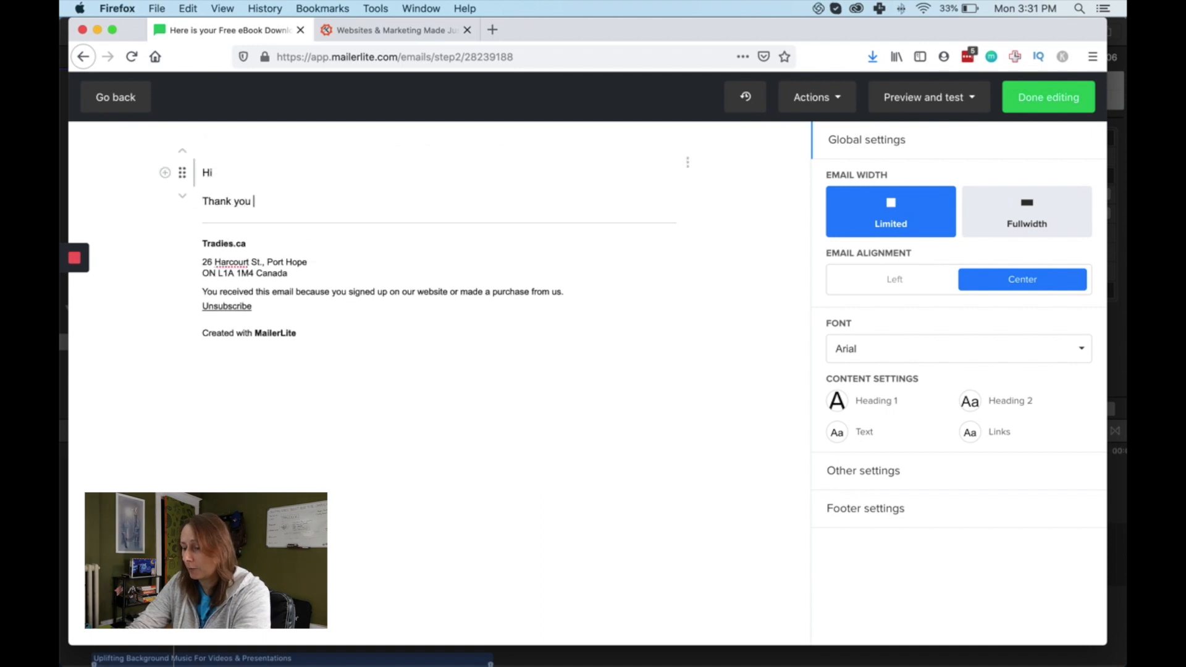
pyautogui.write('for requesting our Free Guide "')
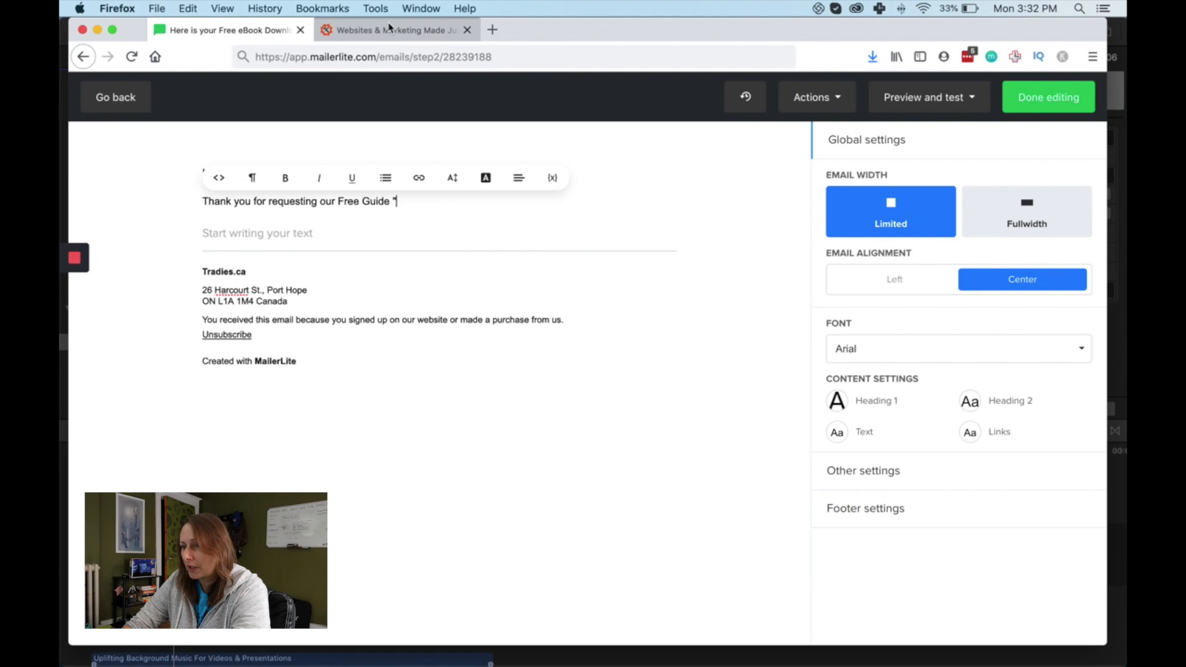
pyautogui.click(390, 29)
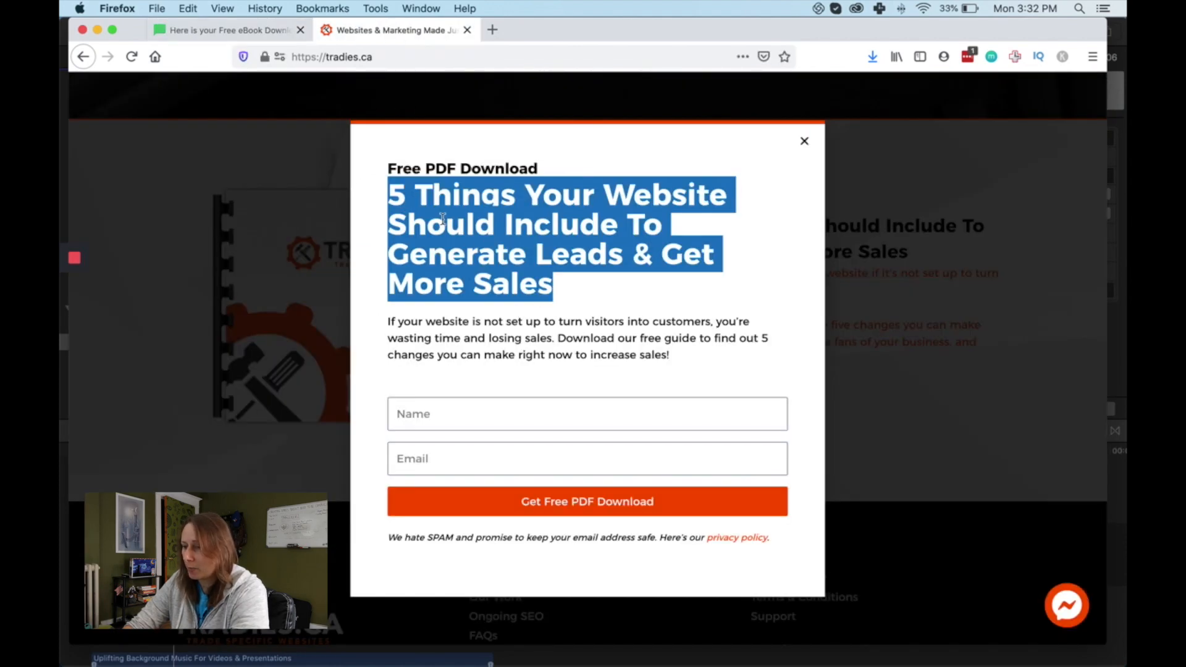
pyautogui.click(247, 32)
pyautogui.click(413, 203)
pyautogui.write('5 Things Your Website Should Include To Generate Leads & Get More Sales')
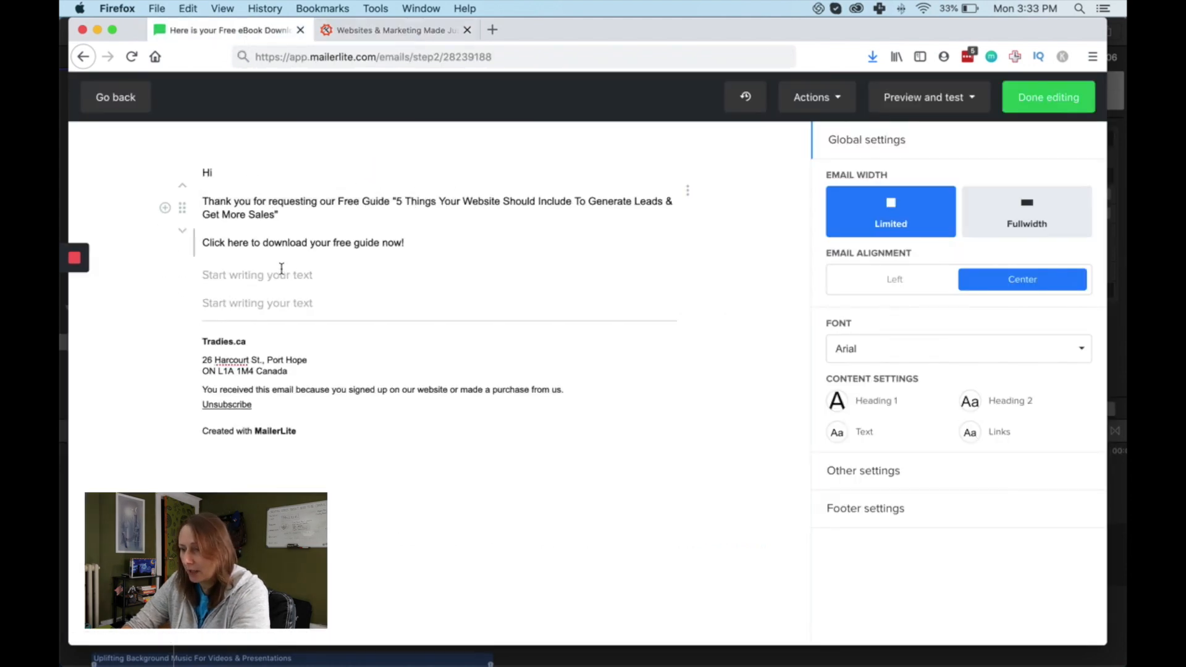
pyautogui.moveTo(204, 242); pyautogui.dragTo(408, 242)
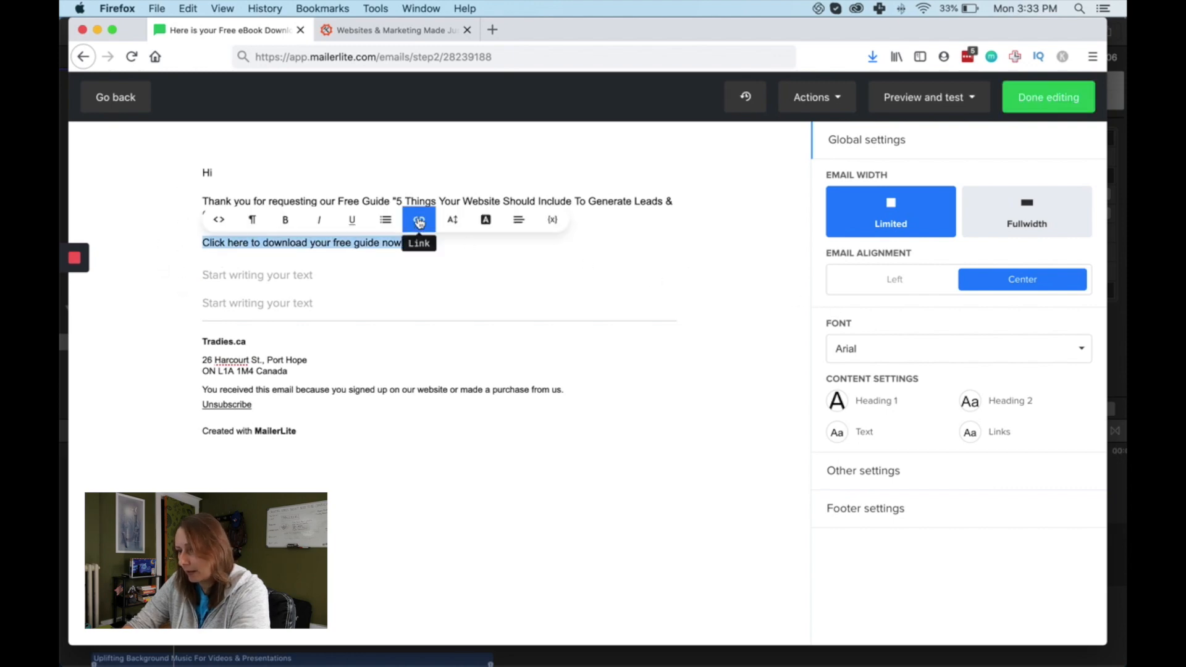
pyautogui.click(419, 226)
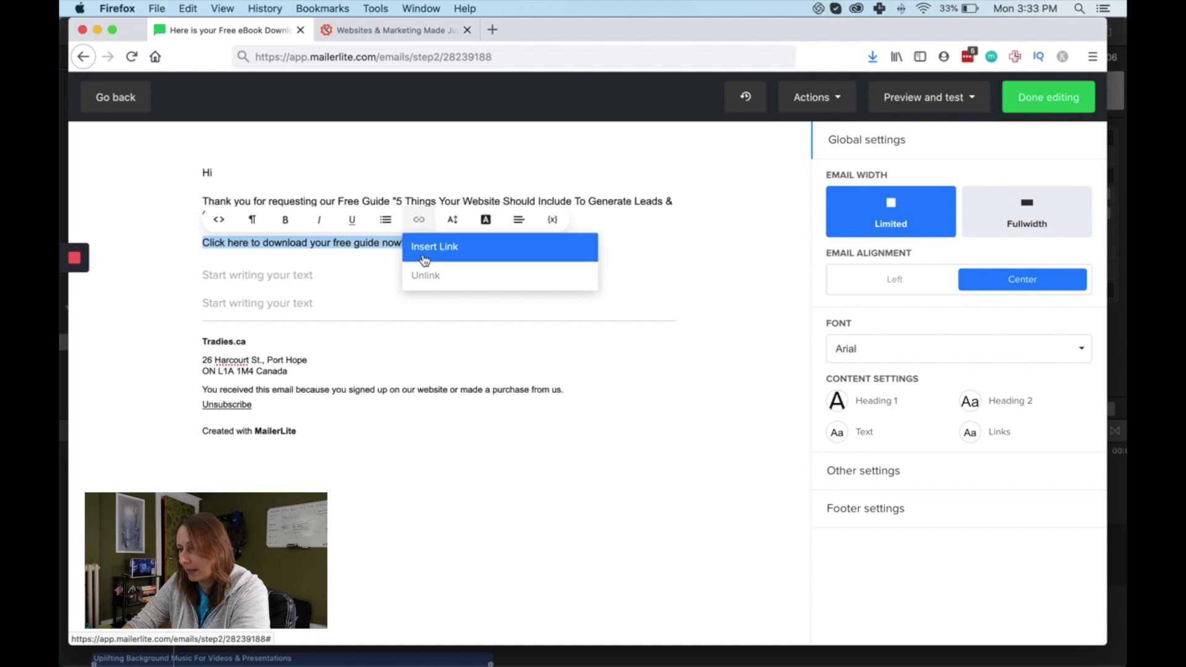
pyautogui.click(424, 255)
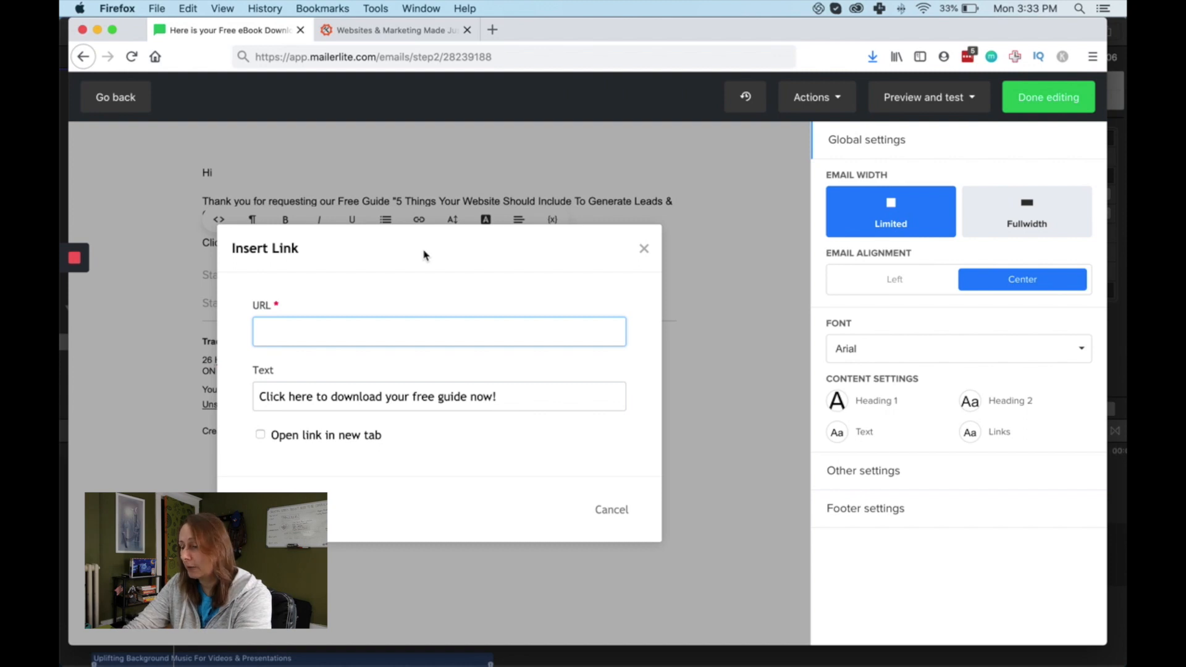
pyautogui.write('https://tradies.ca/freeguide')
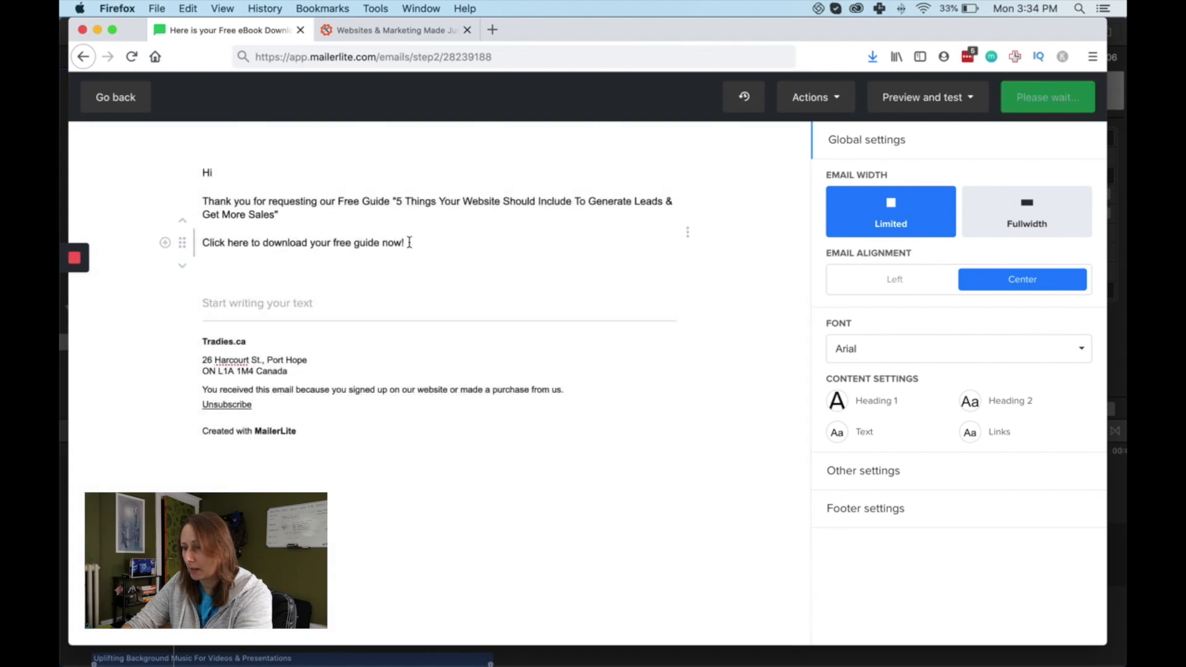
pyautogui.moveTo(406, 242); pyautogui.dragTo(184, 239)
# Add a paragraph below the download line saying the guide holds the 5 things your website should include plus a few other tips and tricks.
pyautogui.click(371, 267)
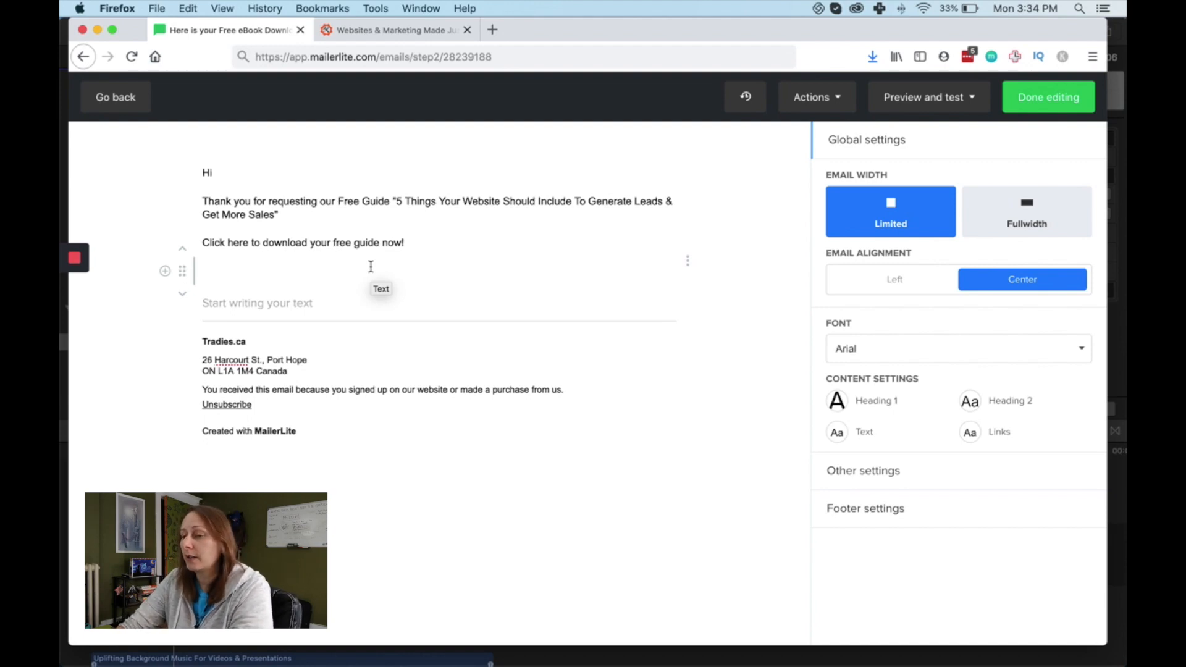
pyautogui.write('Inside this guide you will not only find the 5 things your website should include, but also a few other tips and tricks to start getting sales in the door.')
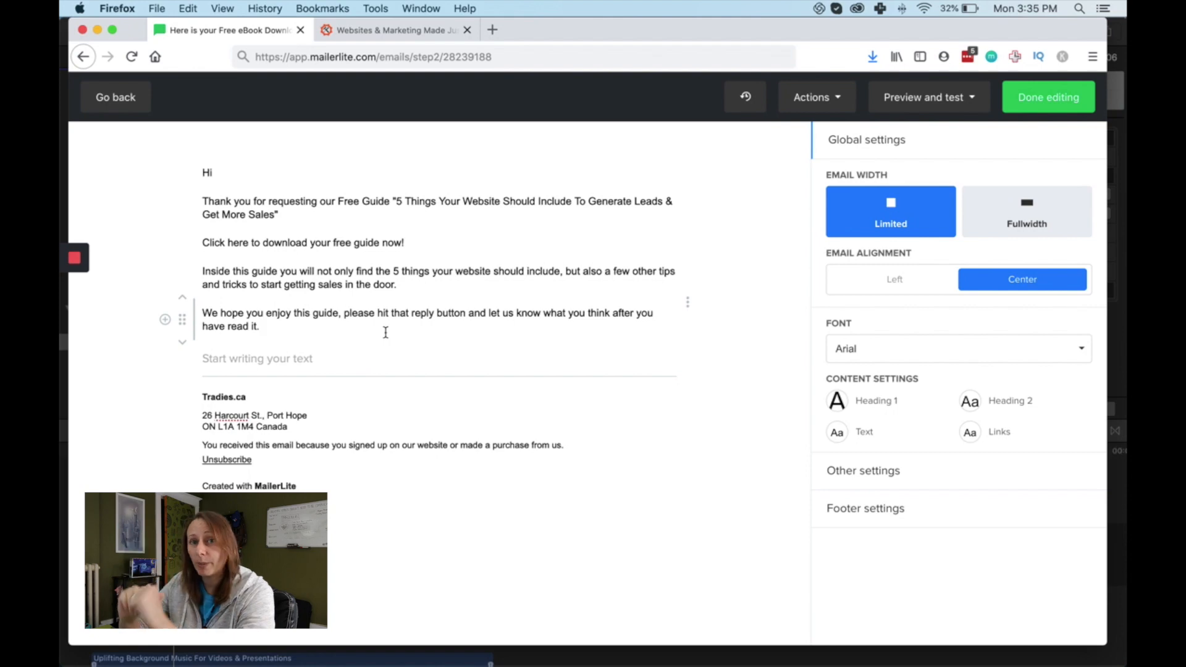
# Add a paragraph promising more tips over the next few days, a closing line, the sender's sign-off and a P.S. asking for reply feedback.
pyautogui.press('Return')
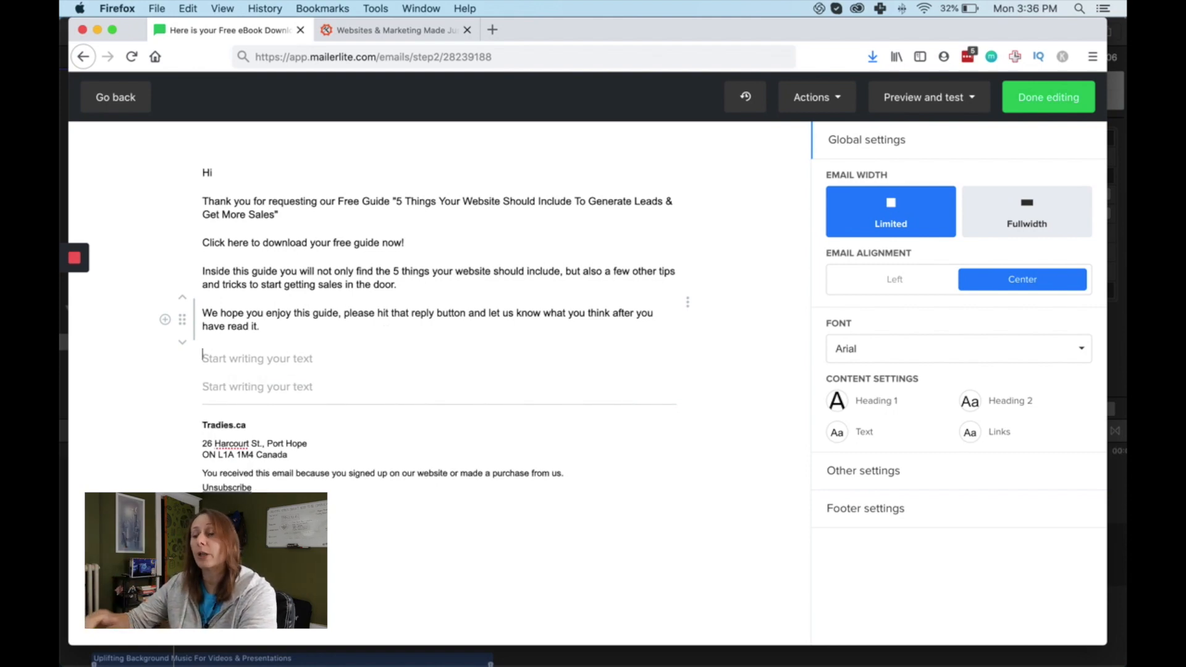
pyautogui.write("Over the next few days I'll be sending you a few more tips and tricks so keep an eye on your inbox. We hope you enjoy the guide. Best, Sheila Heard")
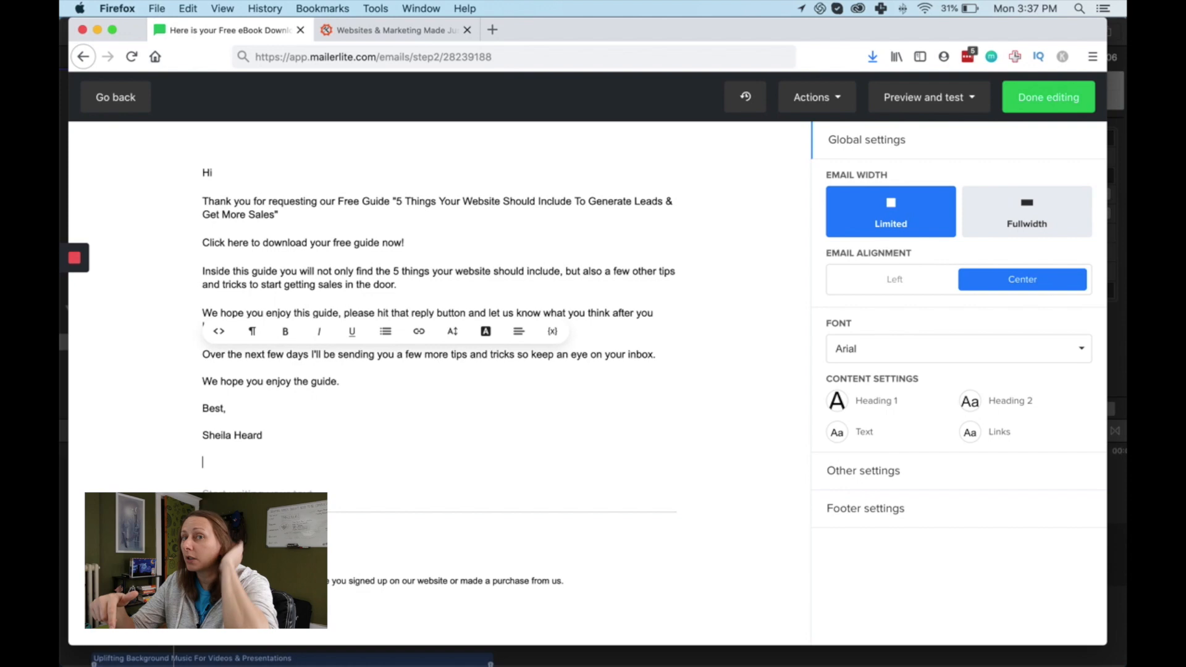
pyautogui.write('P.S. Hit that reply button and let us know what you thought of this guide.')
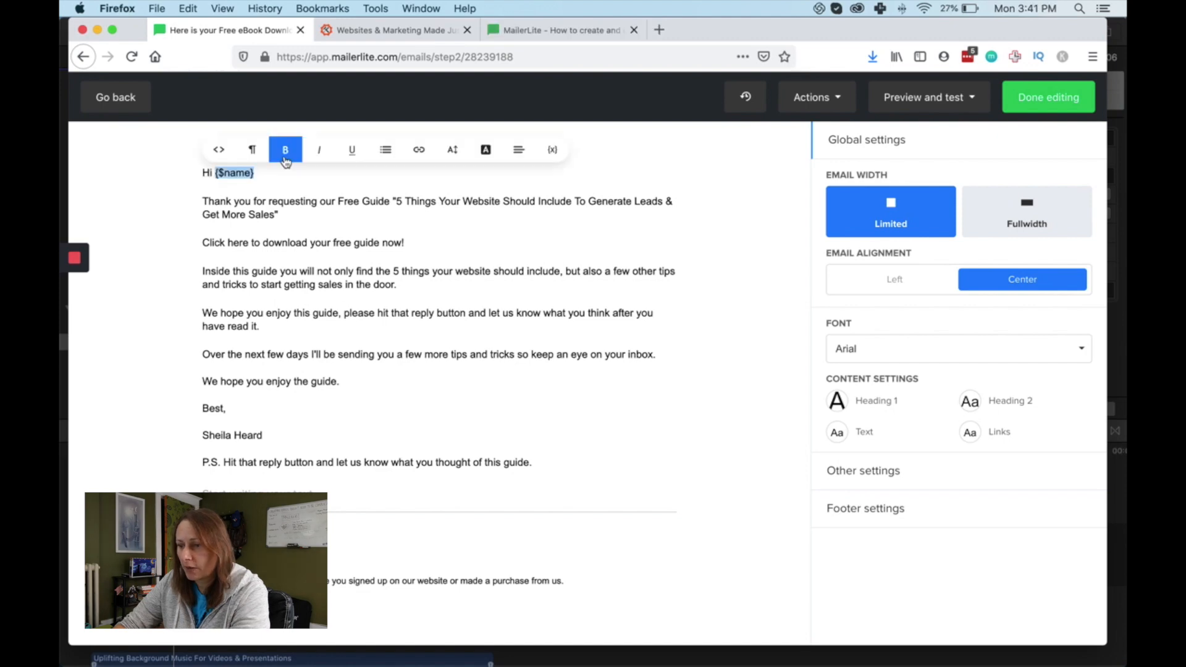
# Add a comma after the {$name} merge tag in the email's greeting.
pyautogui.click(282, 186)
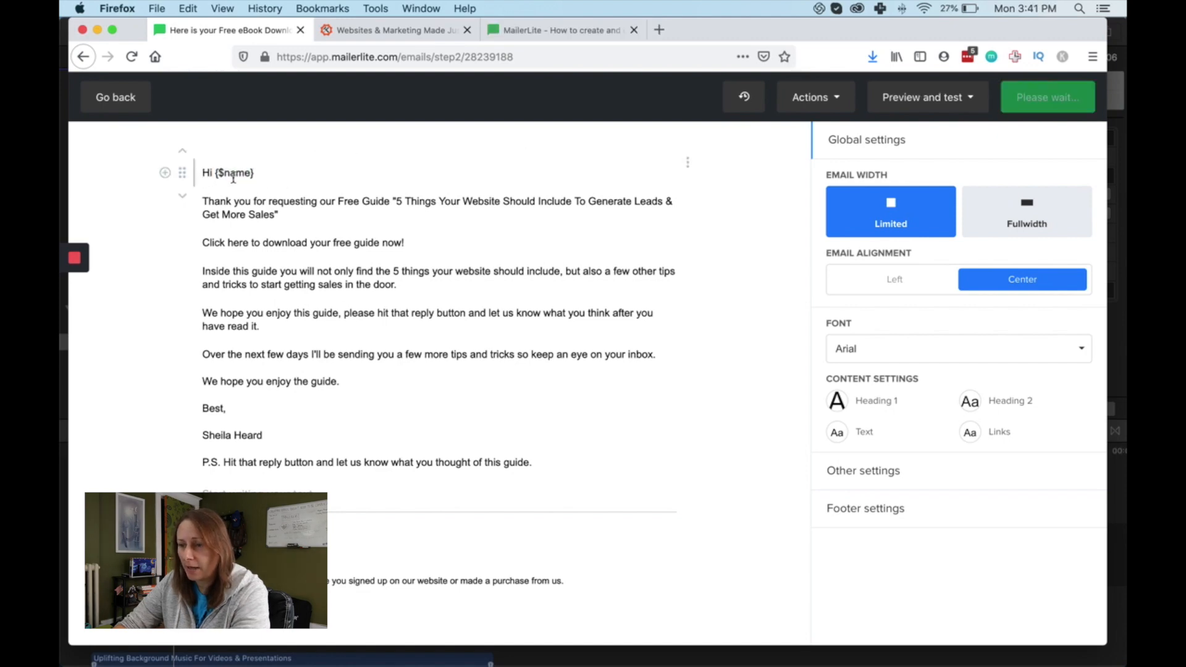
pyautogui.click(254, 175)
pyautogui.write(',')
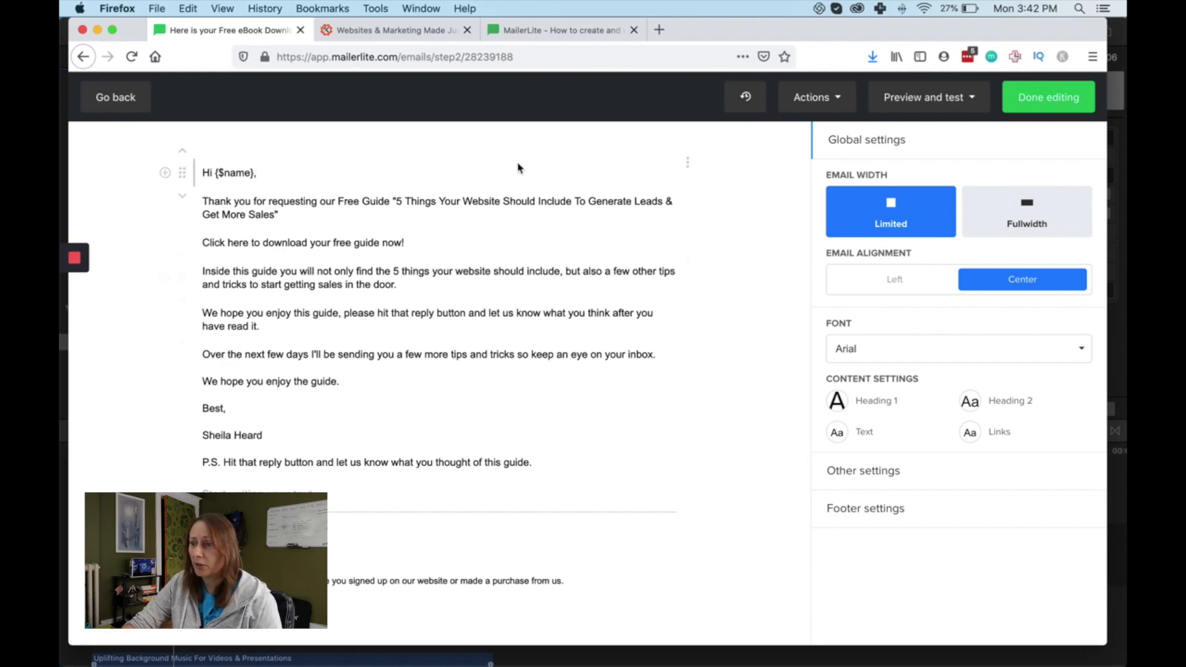
# Replace the greeting's merge tag with {$name|default:'friends'}, copied from the help article on custom fields, and finish editing the email.
pyautogui.click(556, 29)
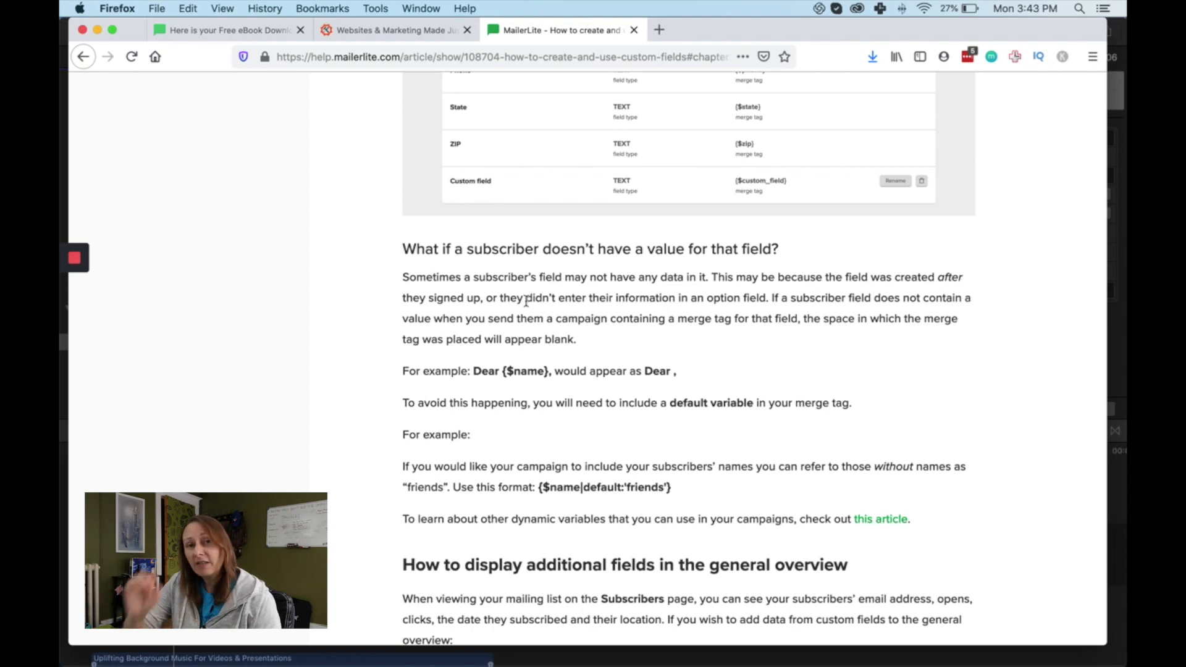
pyautogui.scroll(-2, 559, 420)
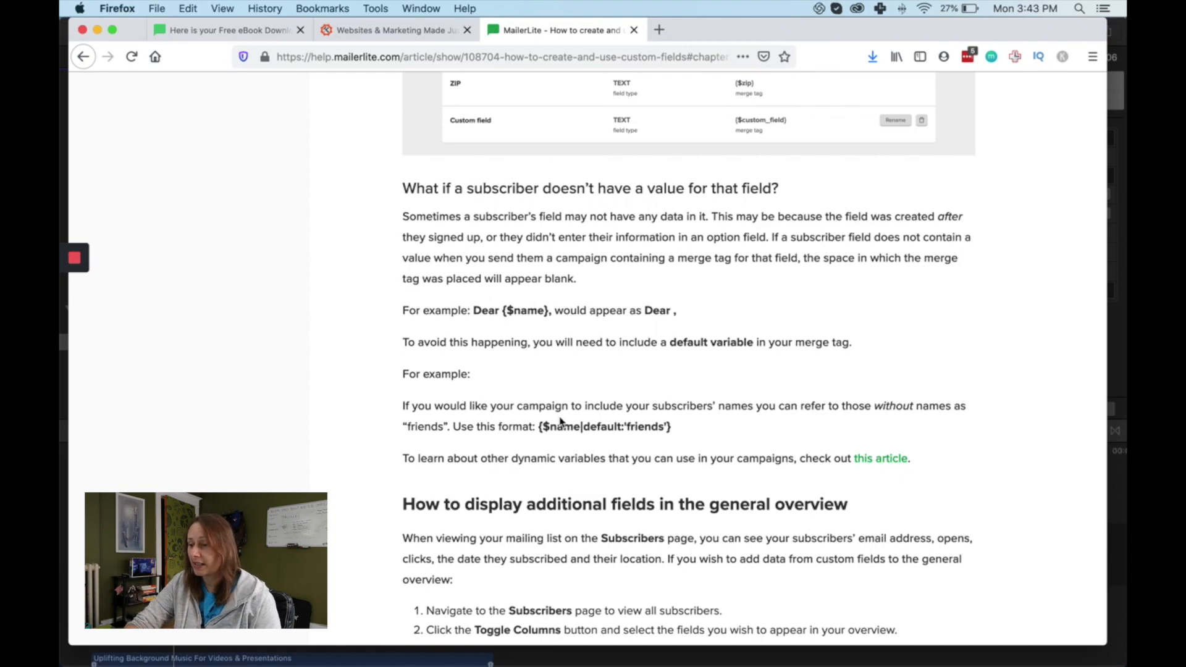
pyautogui.moveTo(677, 431); pyautogui.dragTo(539, 428)
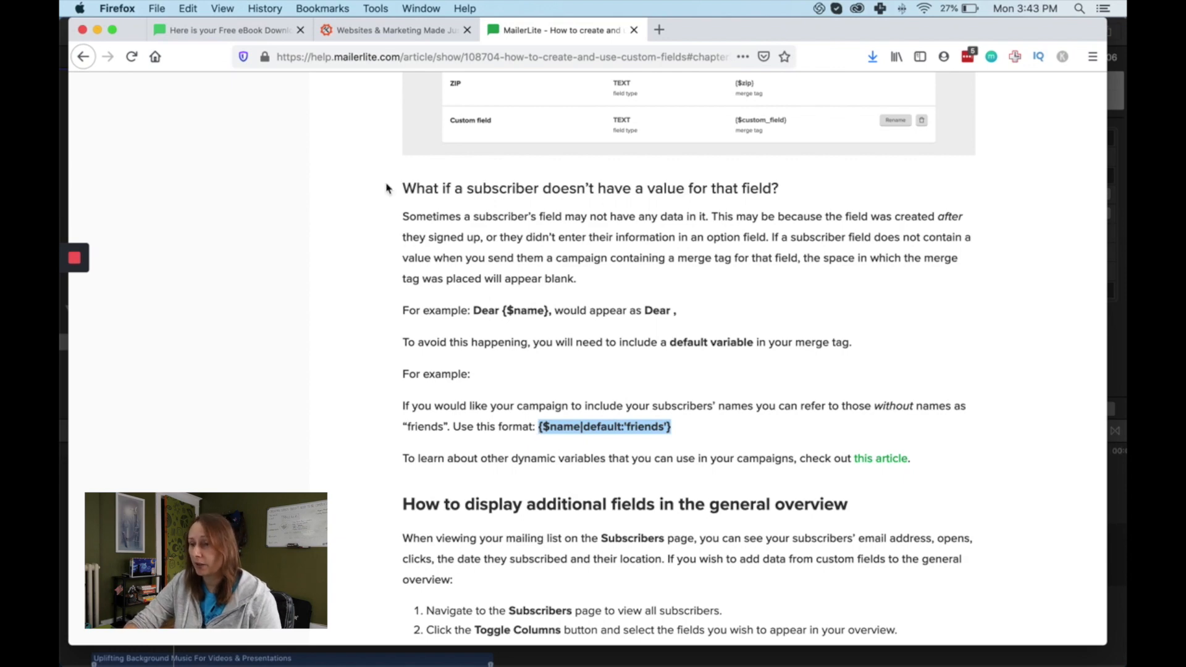
pyautogui.click(221, 29)
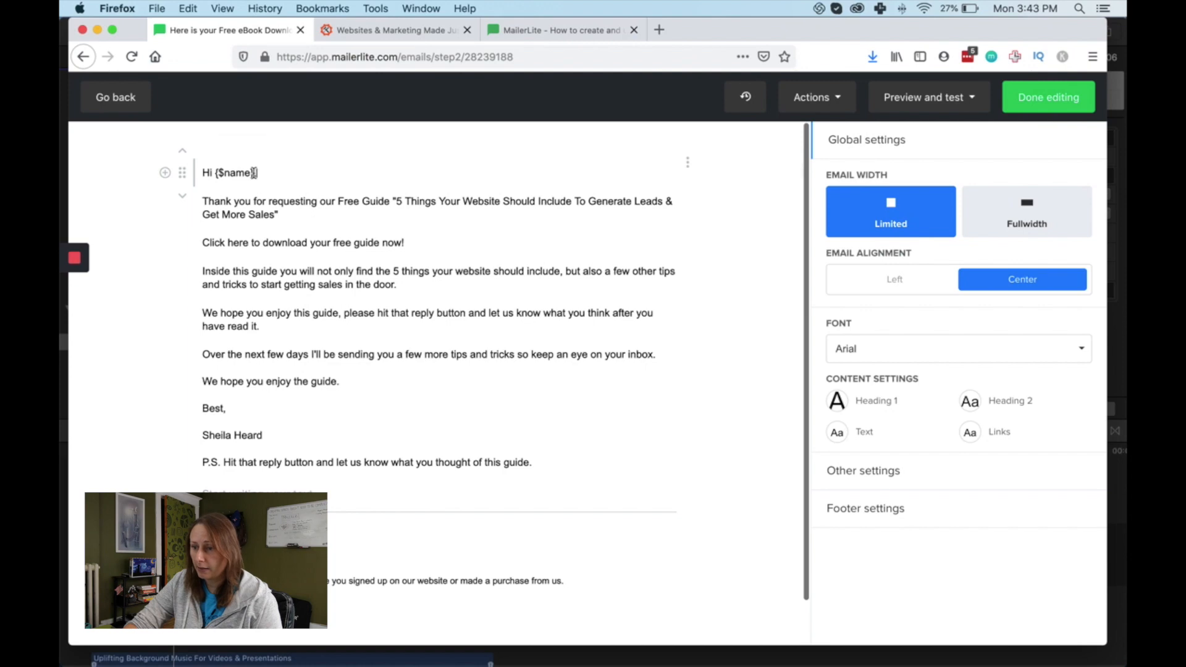
pyautogui.click(286, 156)
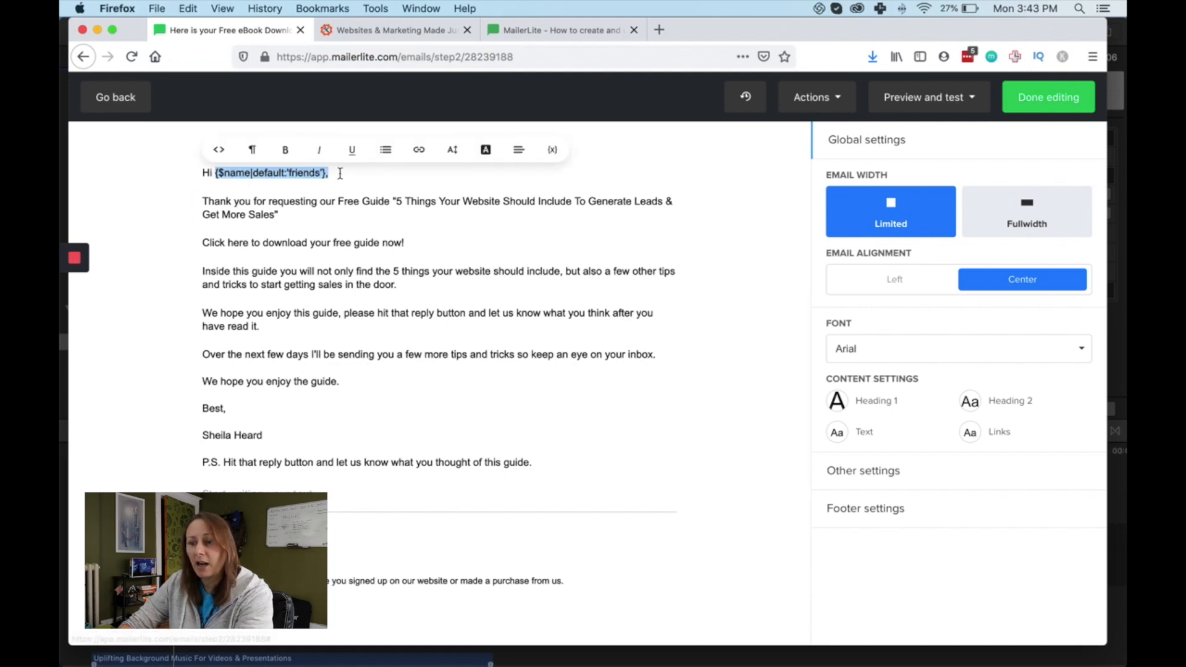
pyautogui.click(339, 173)
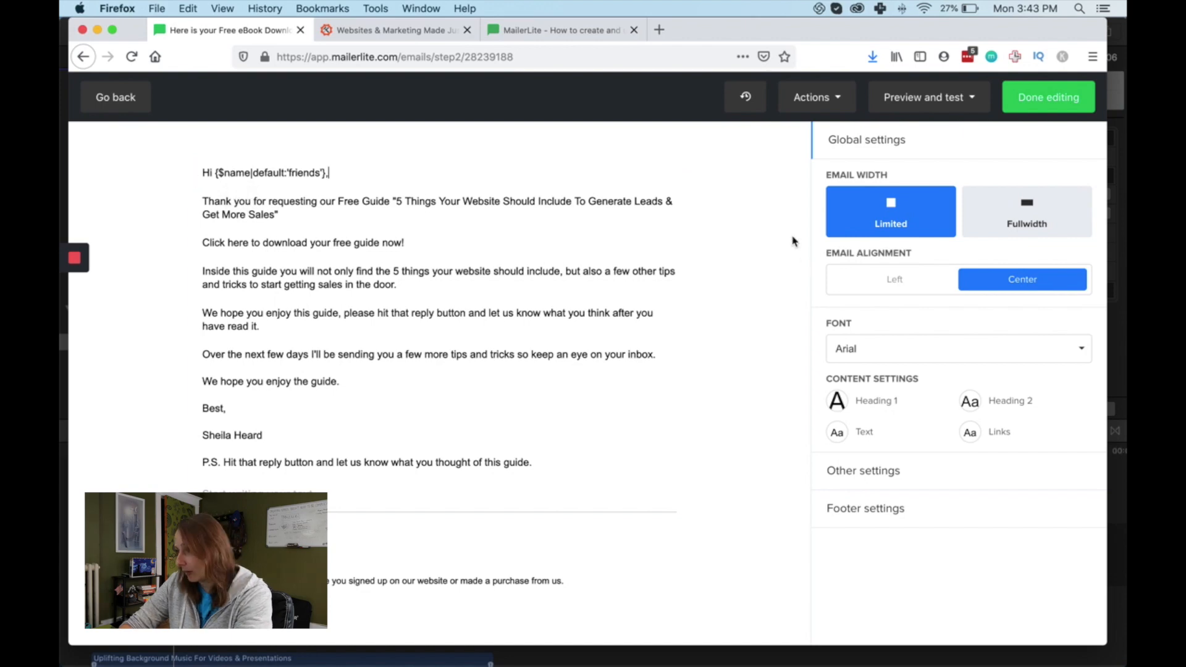
pyautogui.click(1039, 109)
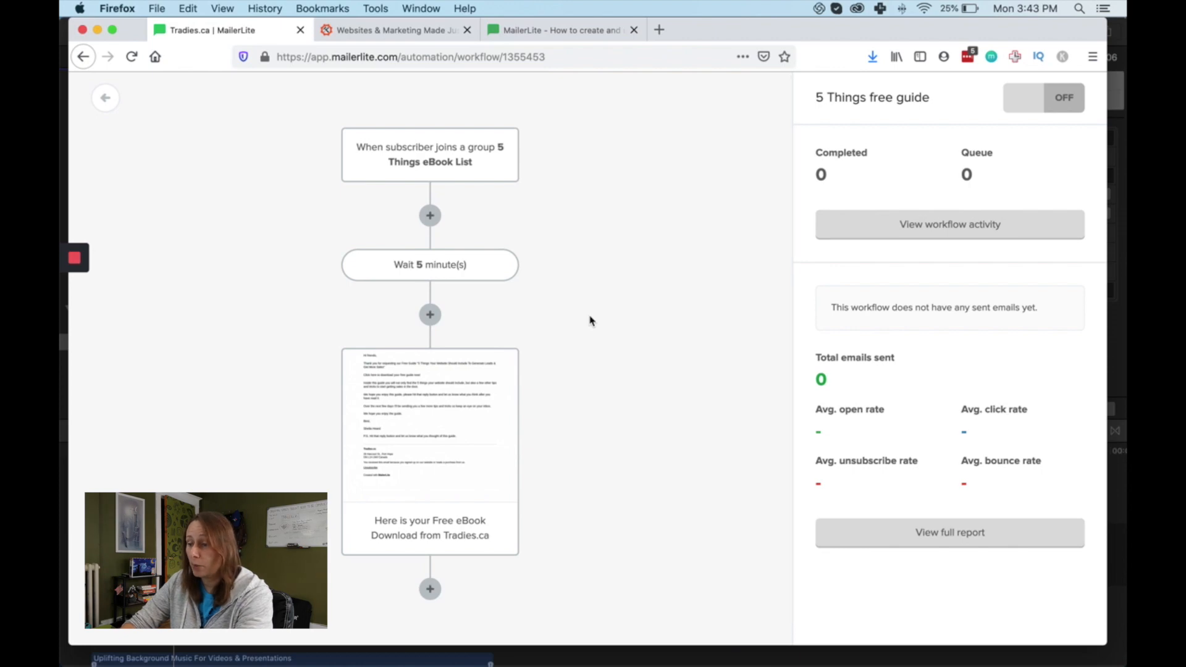
# Review the free PDF guide's signup form on tradies.ca, close it and return to the workflow.
pyautogui.click(427, 36)
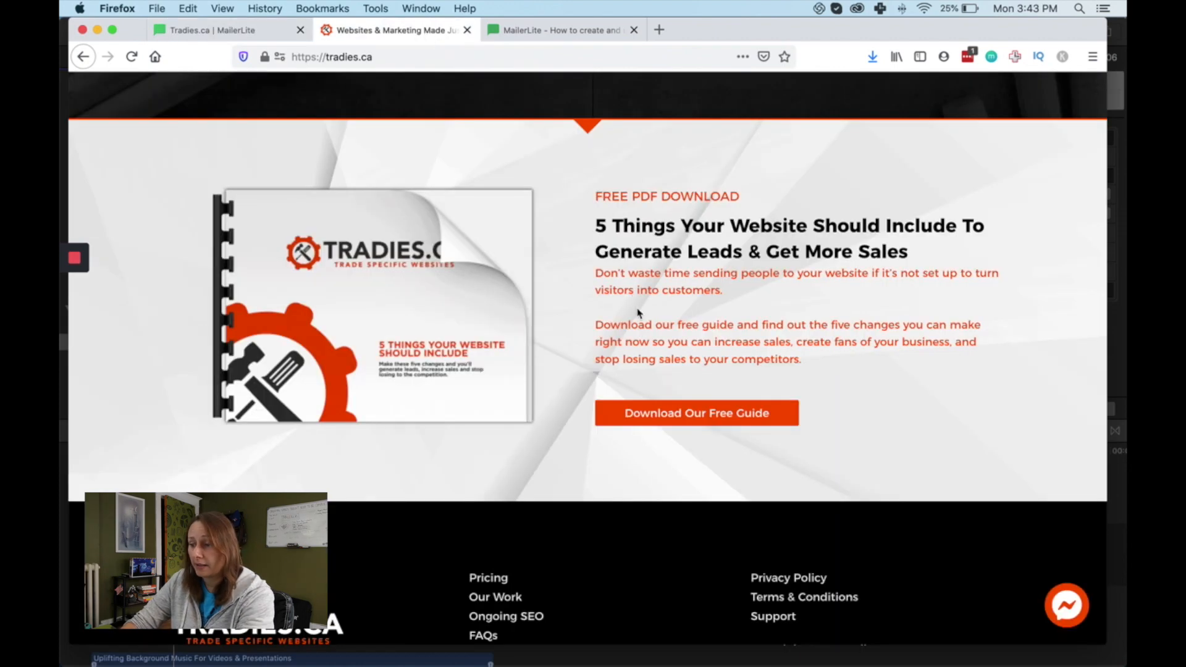
pyautogui.click(658, 414)
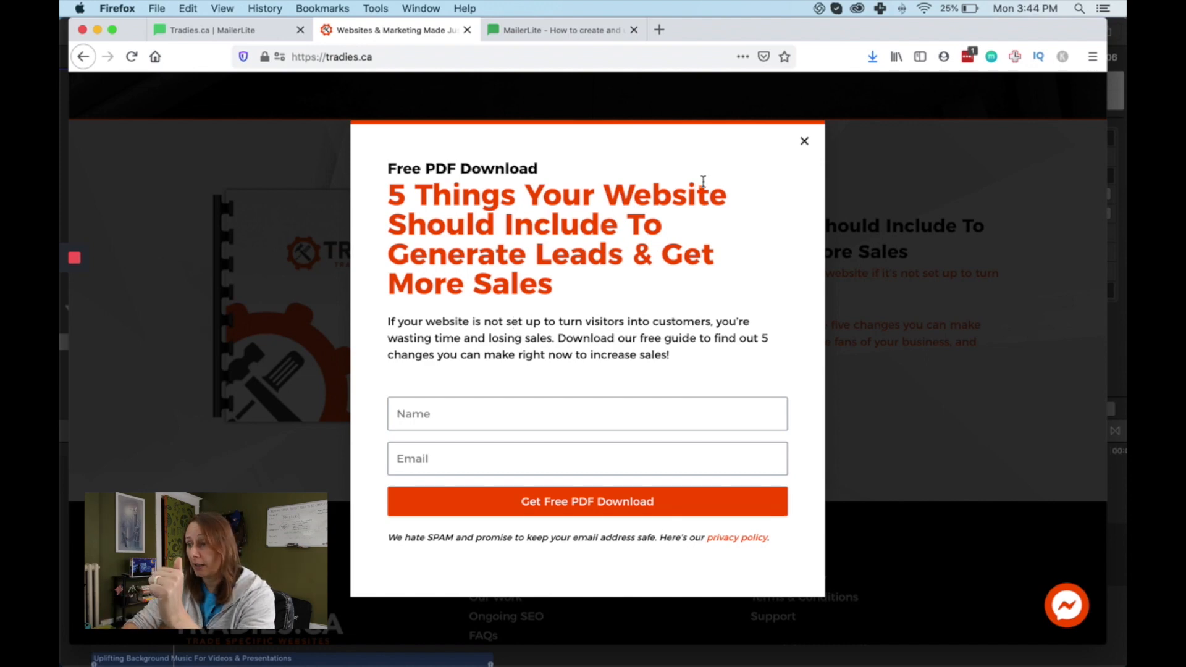
pyautogui.click(805, 144)
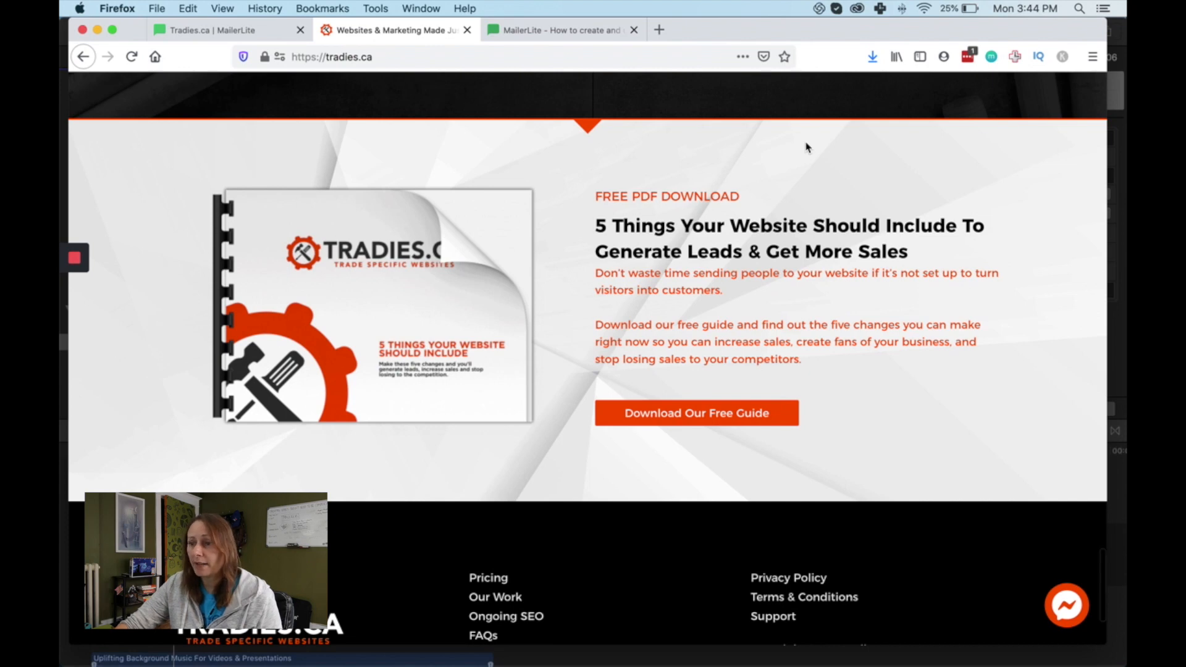
pyautogui.scroll(1, 806, 147)
pyautogui.click(241, 31)
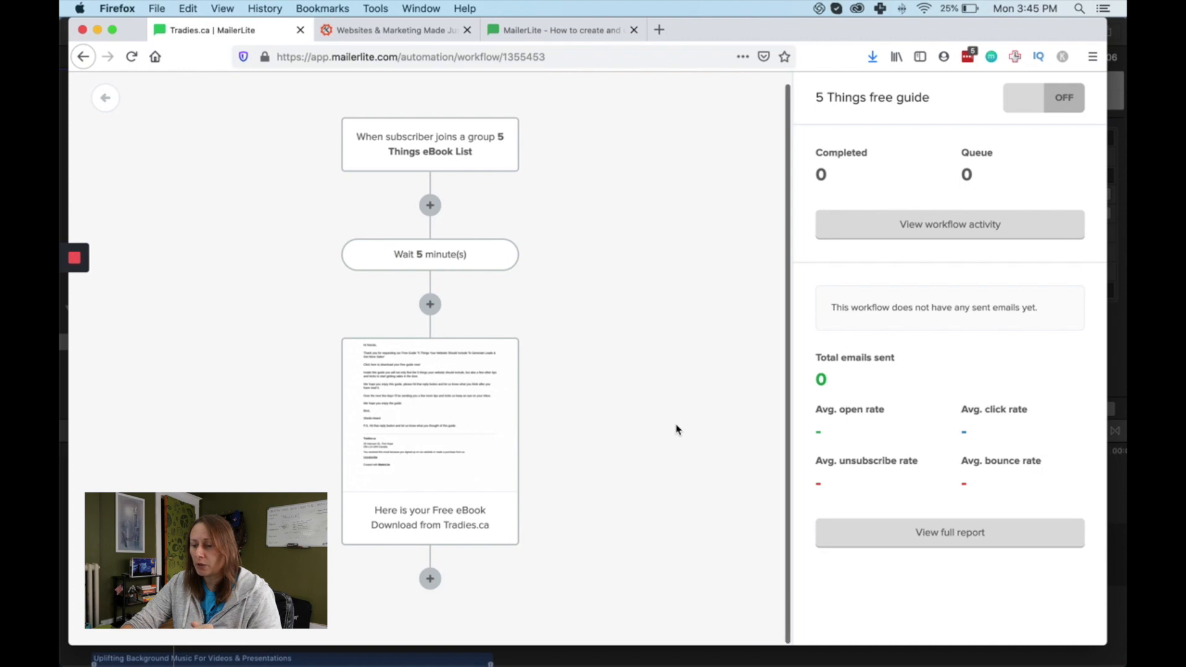
# Add a delay of 1 day after the free eBook email and save it.
pyautogui.click(430, 579)
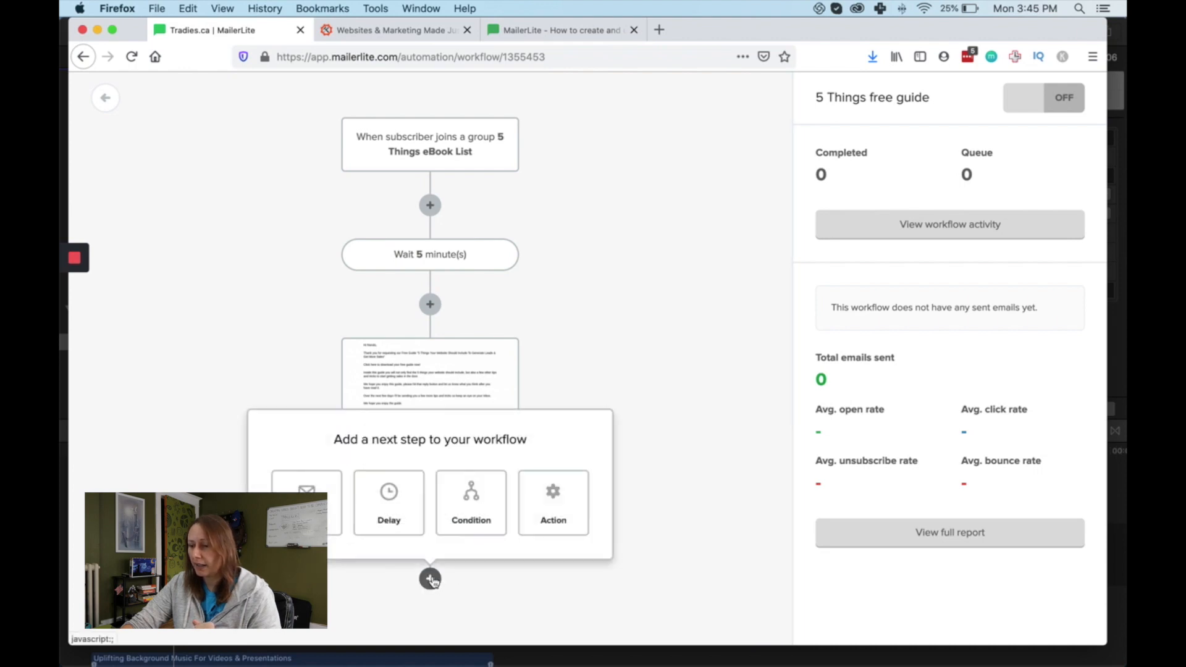
pyautogui.click(389, 502)
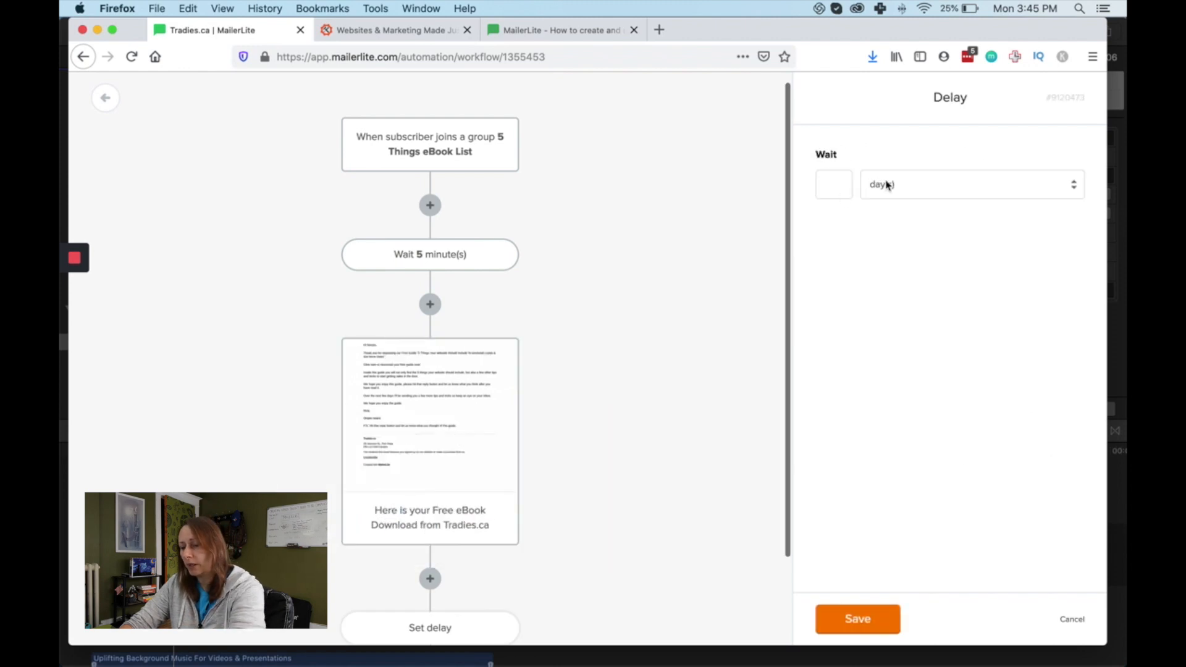
pyautogui.click(837, 182)
pyautogui.write('1')
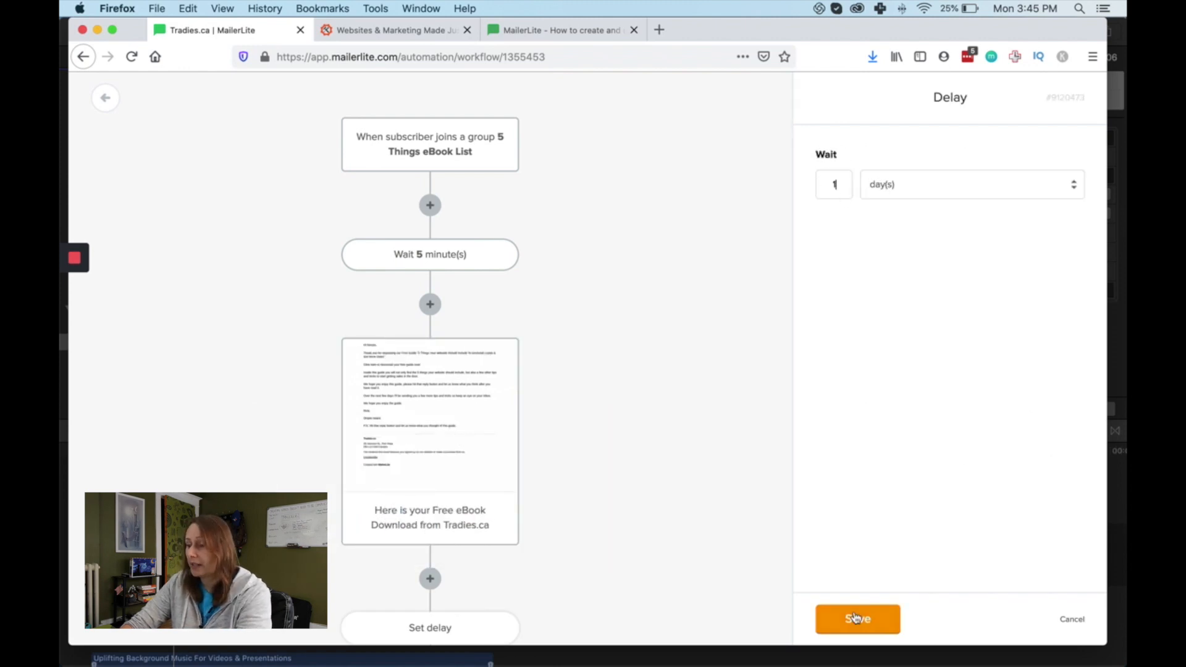
pyautogui.click(856, 618)
# Add a second email after the 1-day delay and enable Google Analytics link tracking for it.
pyautogui.scroll(-3, 635, 532)
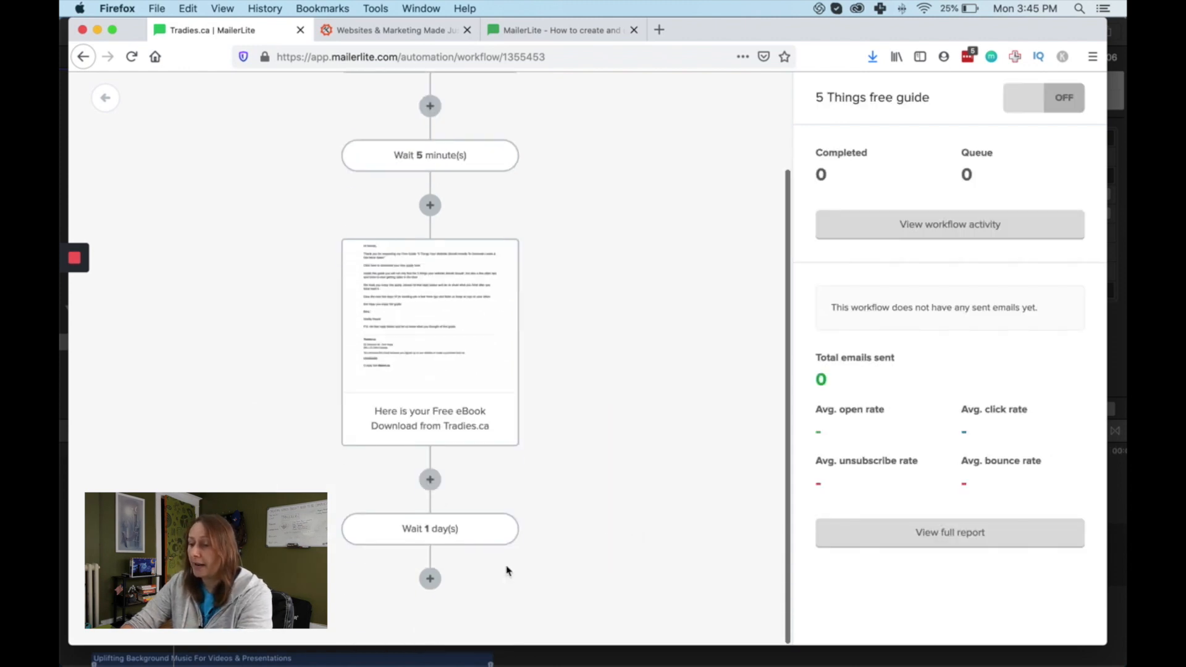
pyautogui.click(431, 579)
pyautogui.click(306, 500)
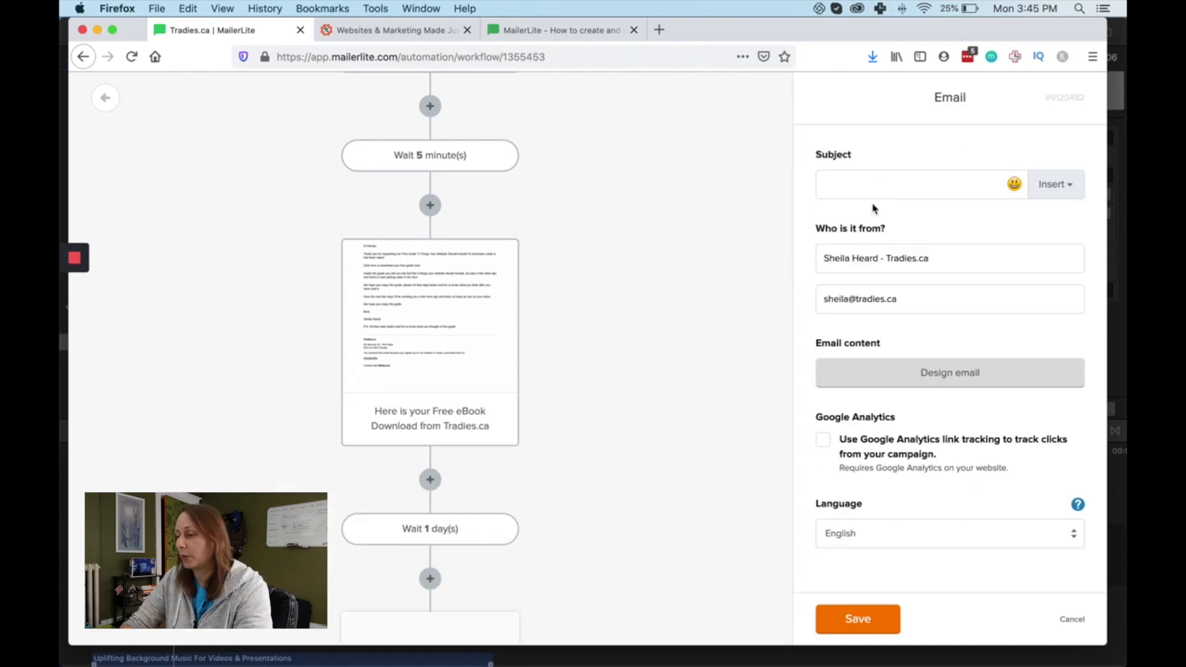
pyautogui.click(822, 446)
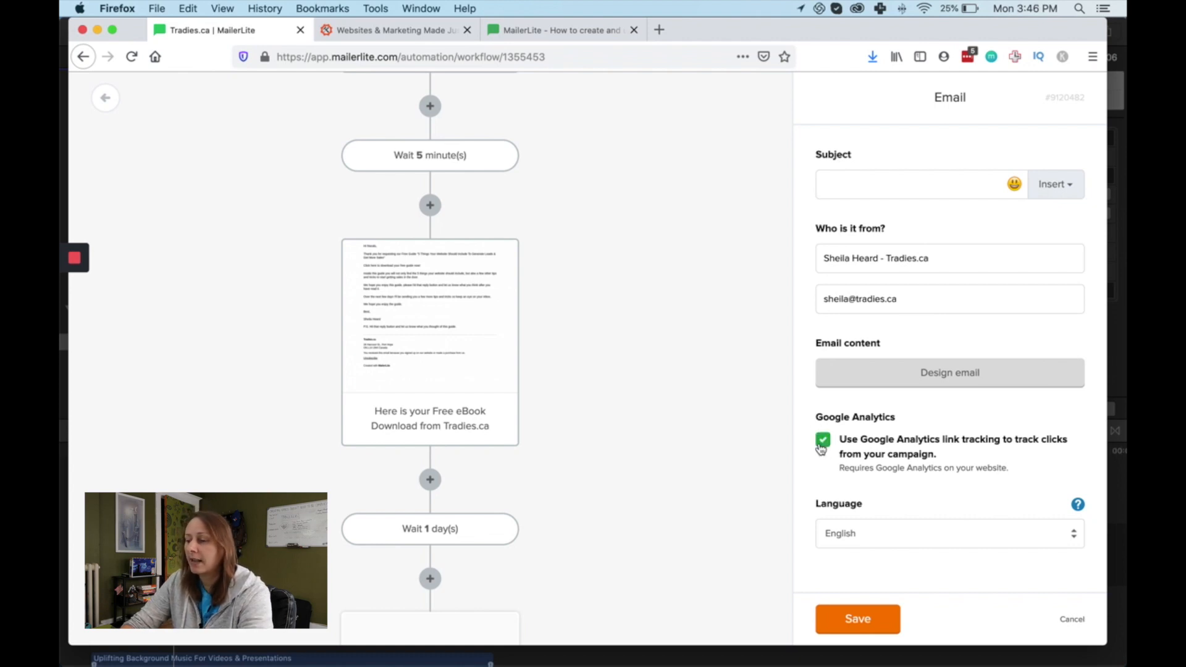